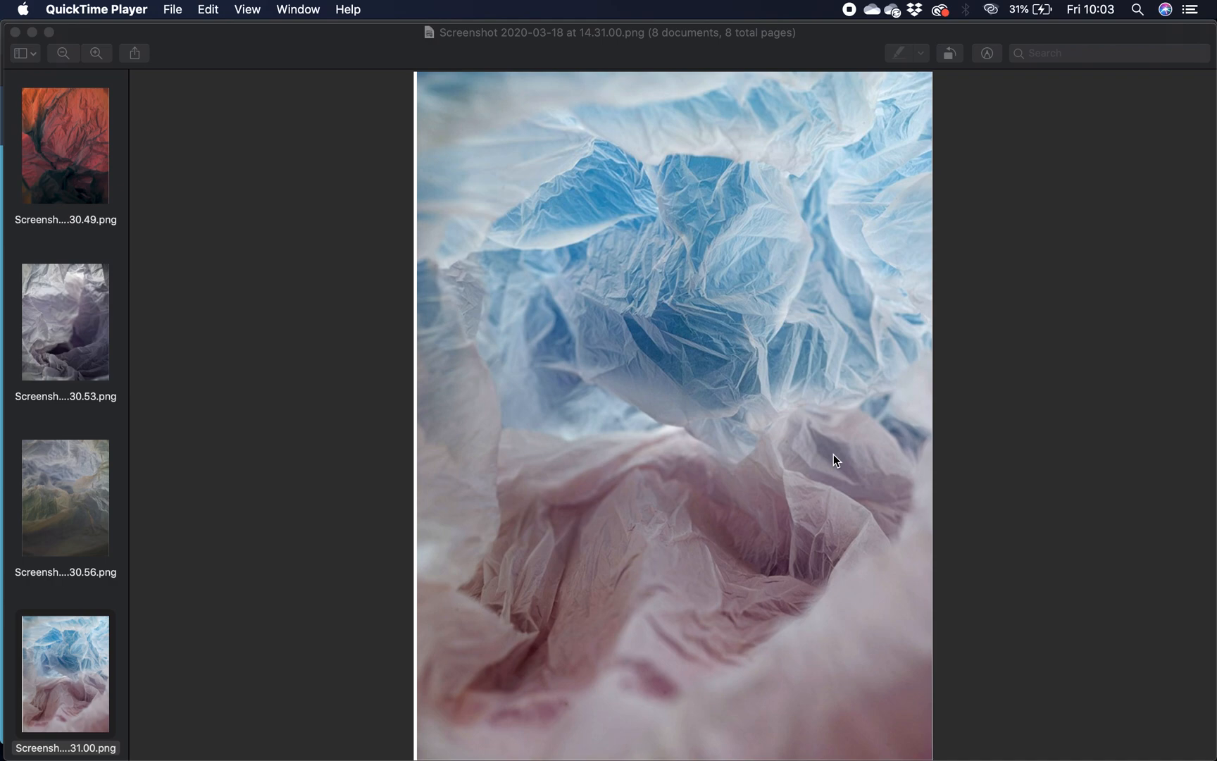
# - Look through the crumpled plastic bag reference images, from Screenshot 14.31.00 back to Screenshot 14.30.34
pyautogui.click(50, 657)
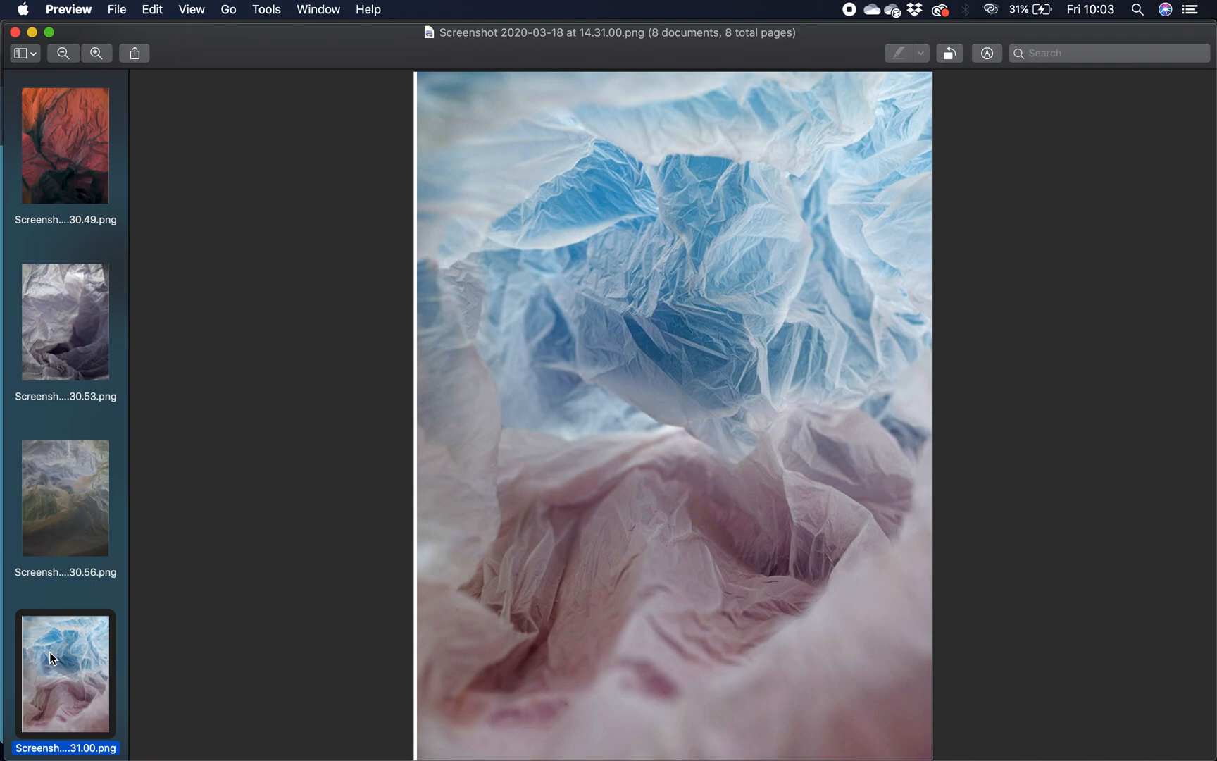
pyautogui.press('Up')
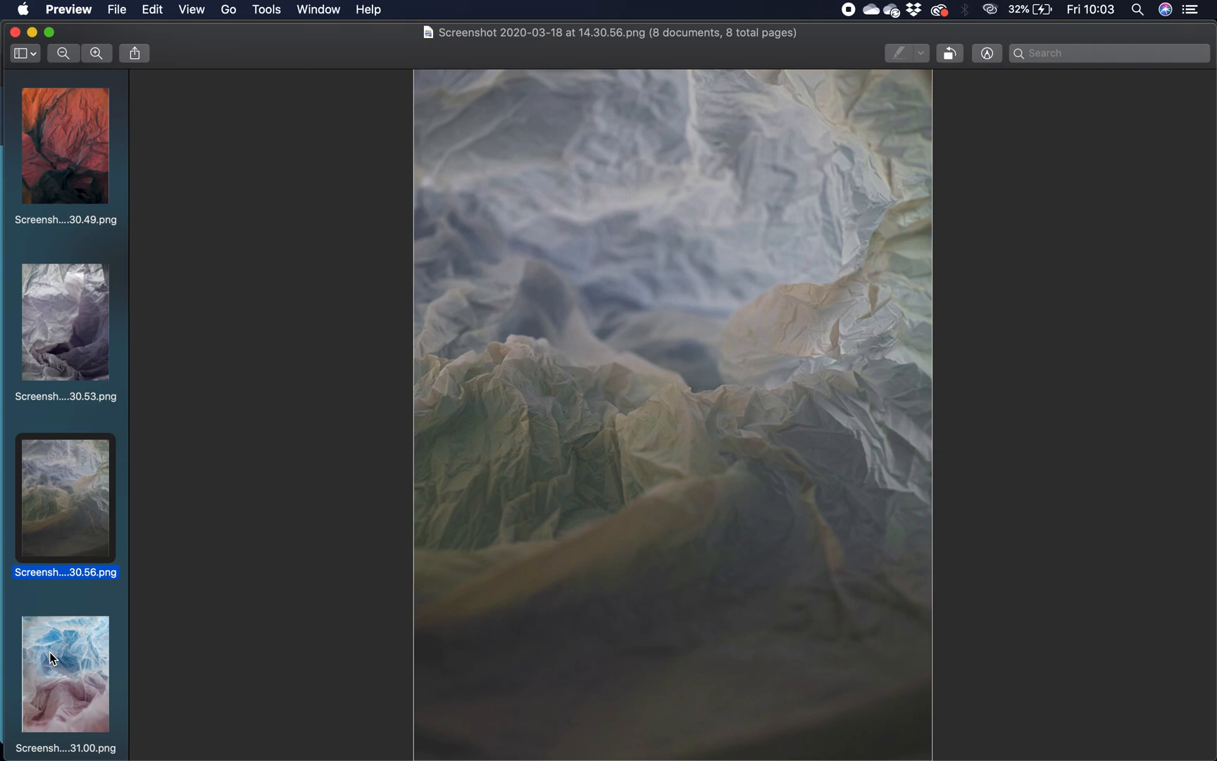
pyautogui.press('Up')
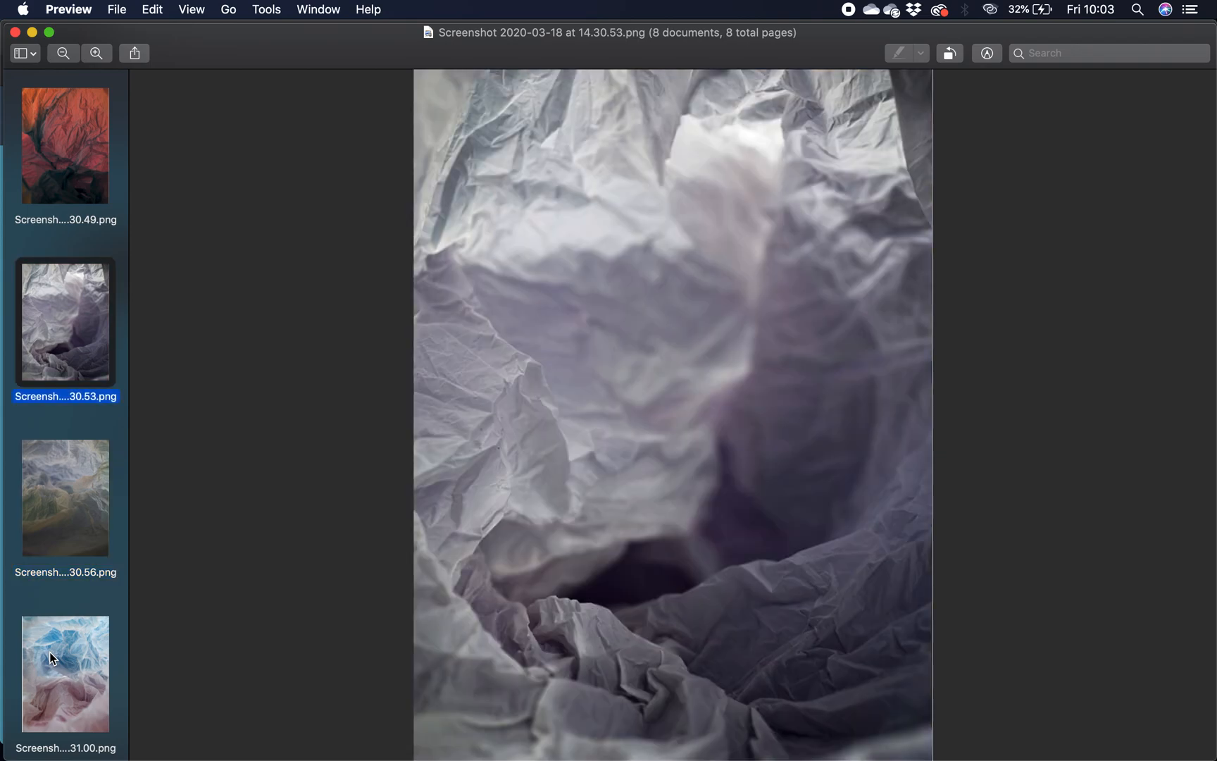
pyautogui.press('Up')
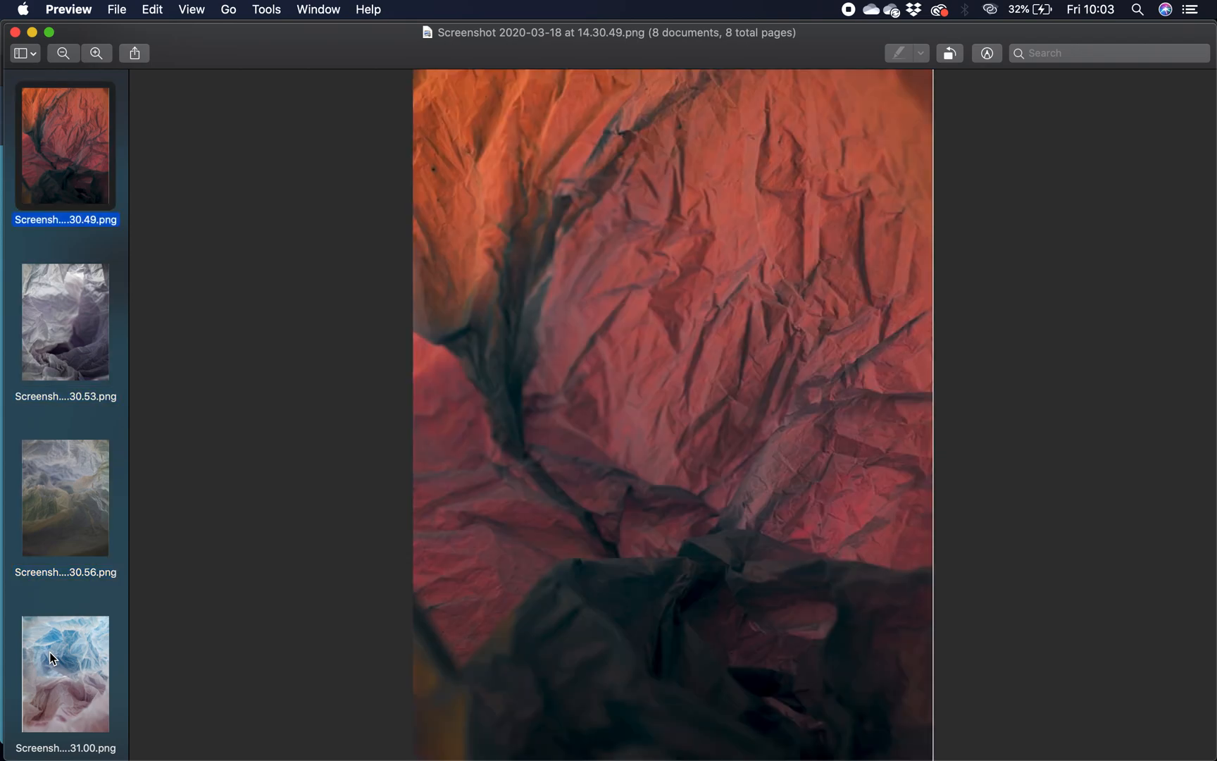
pyautogui.press('Up')
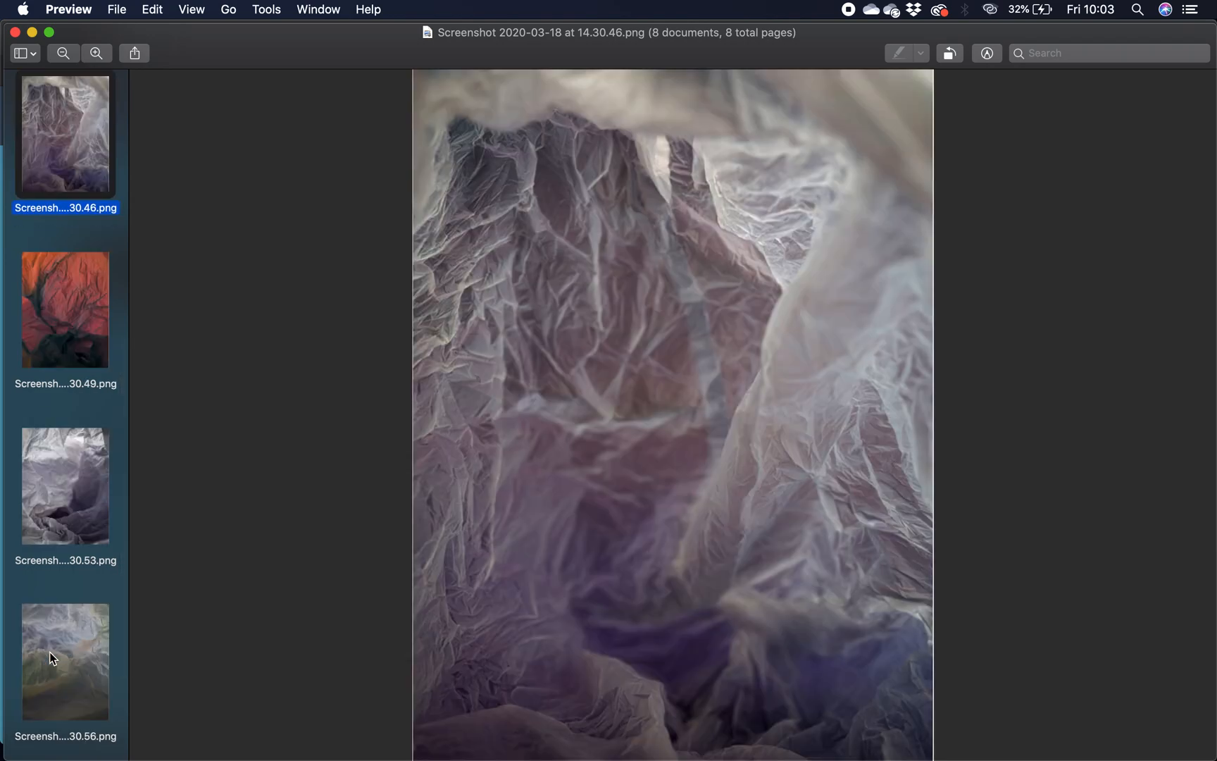
pyautogui.press('Up')
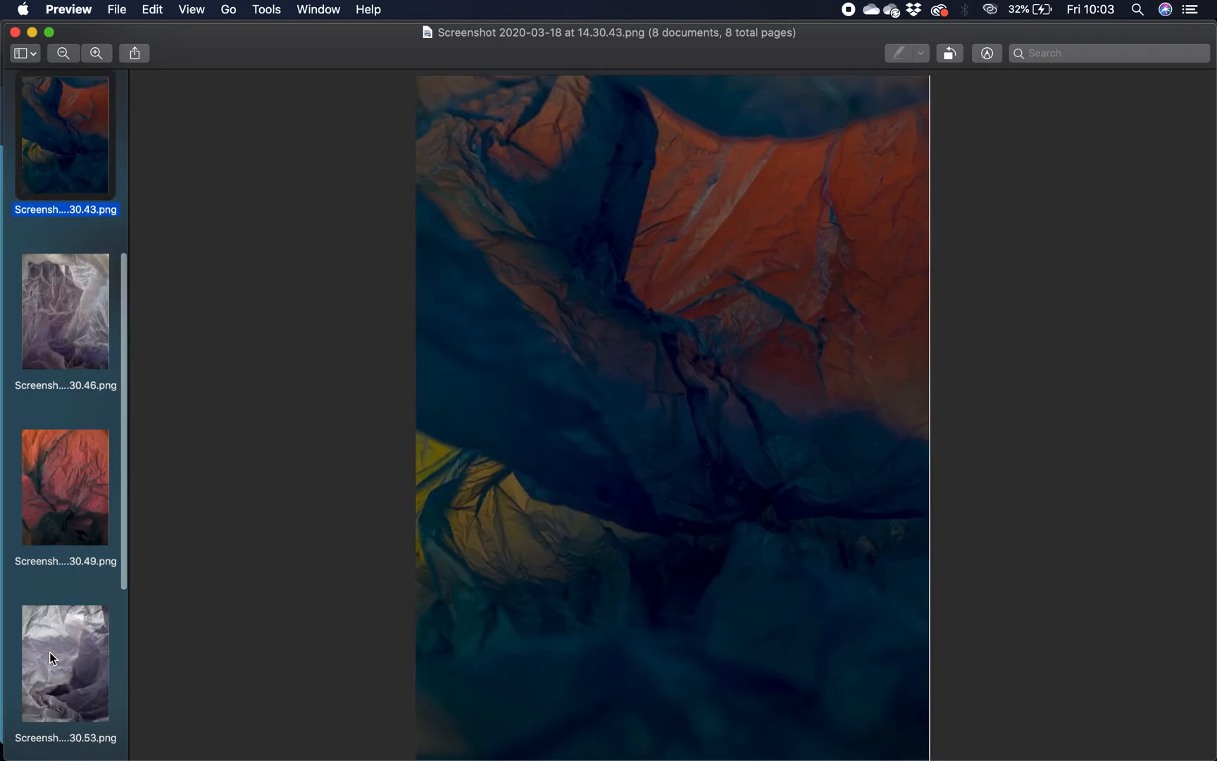
pyautogui.press('Up')
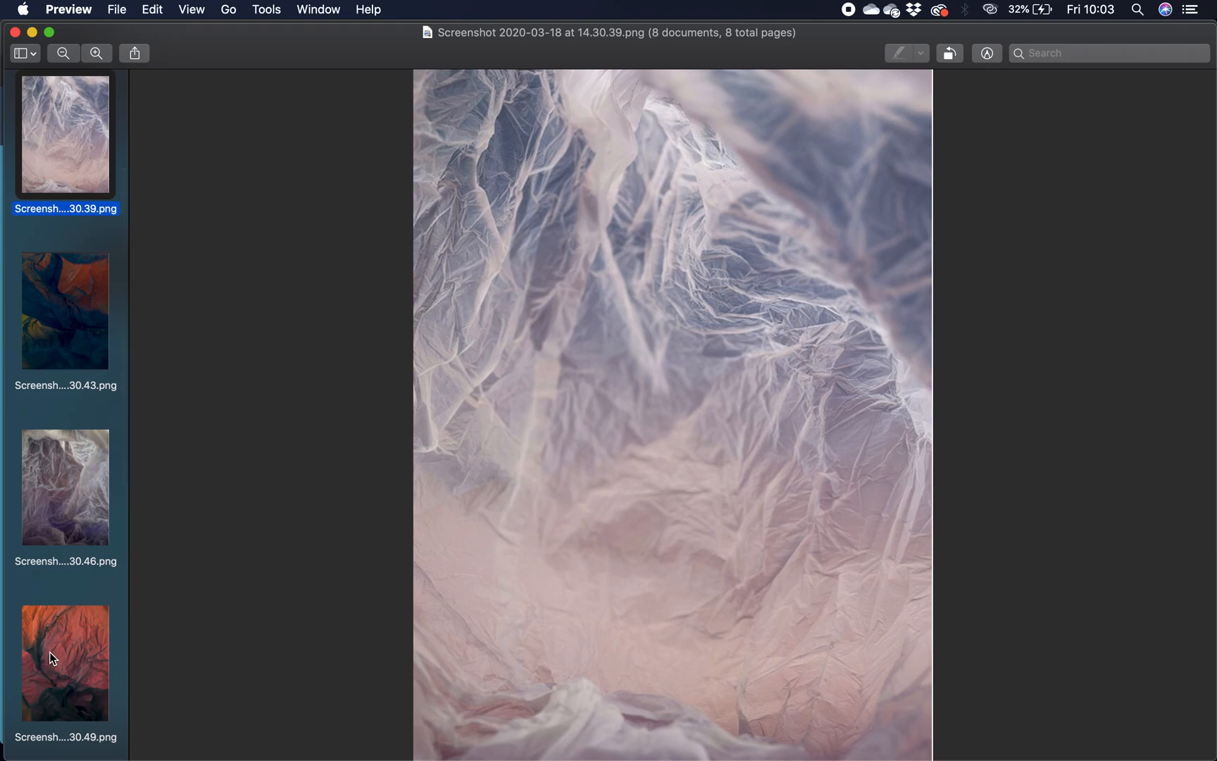
pyautogui.press('Up')
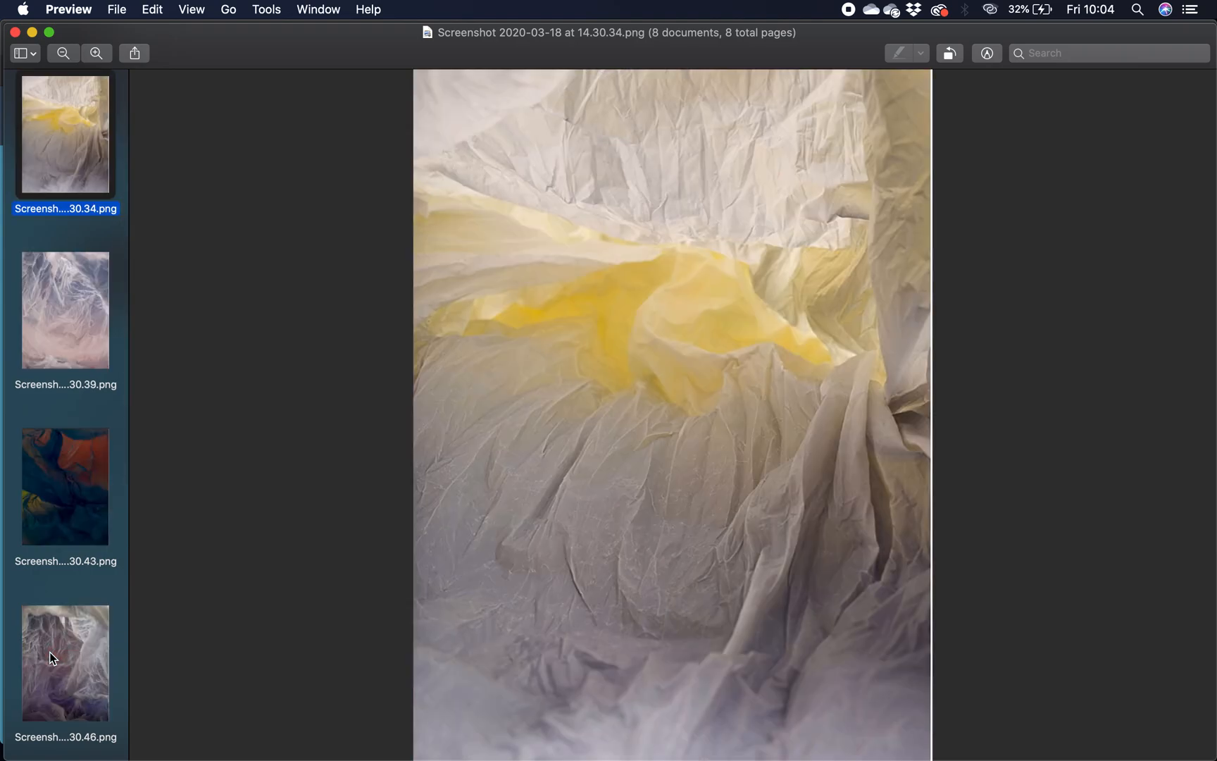
# - Switch to Chrome and launch the Pixlr X editor from the Pixlr homepage
pyautogui.press('super+Tab')
pyautogui.press('super+Tab')
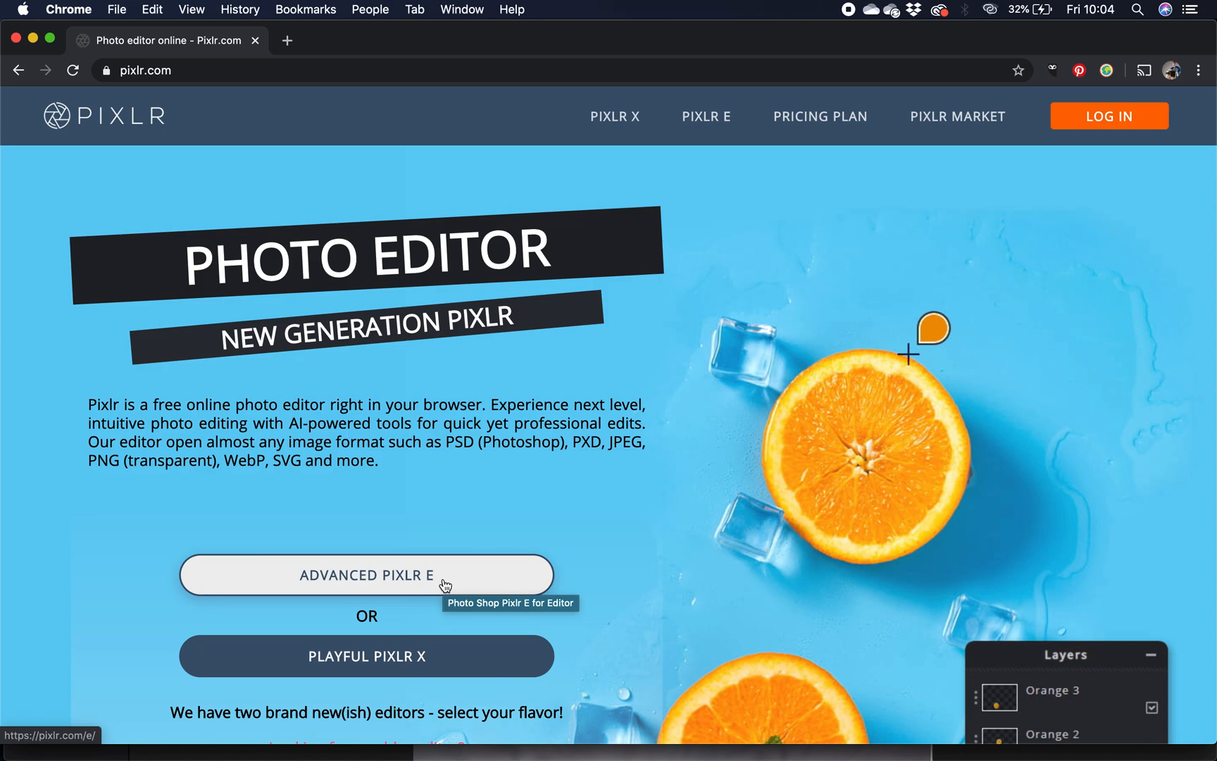
pyautogui.click(440, 662)
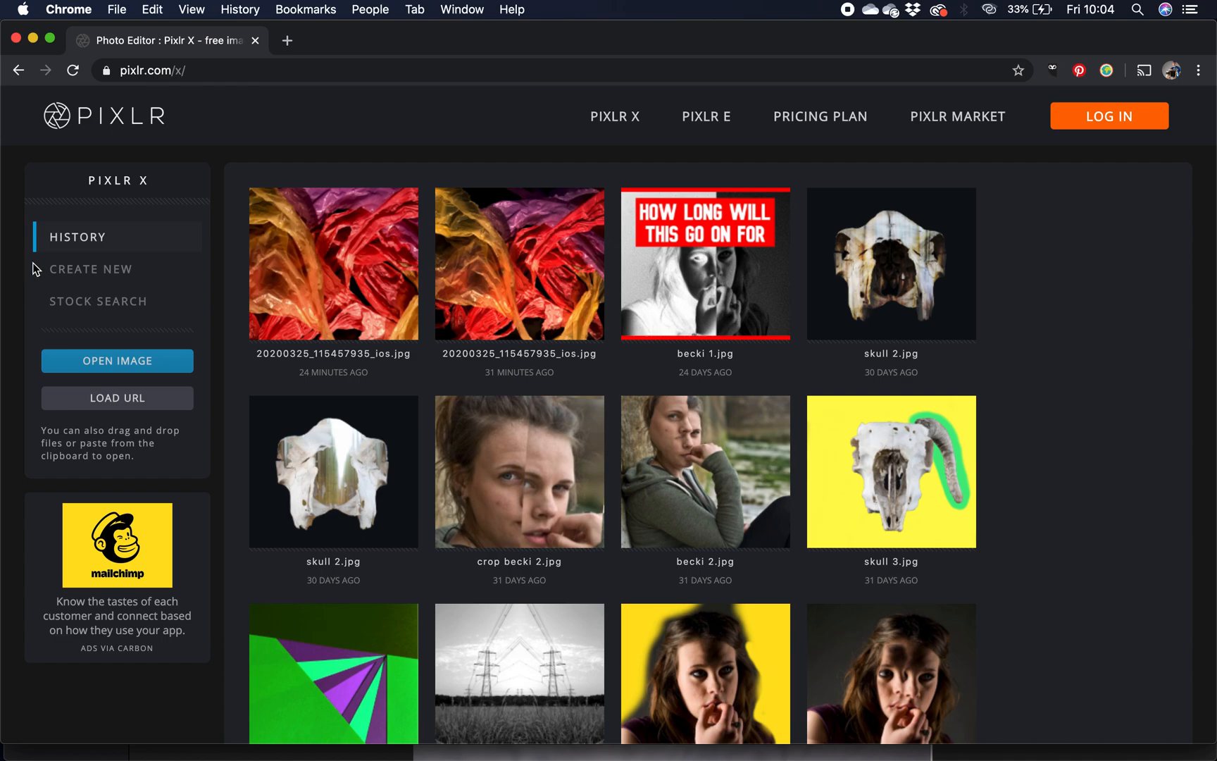
pyautogui.click(92, 366)
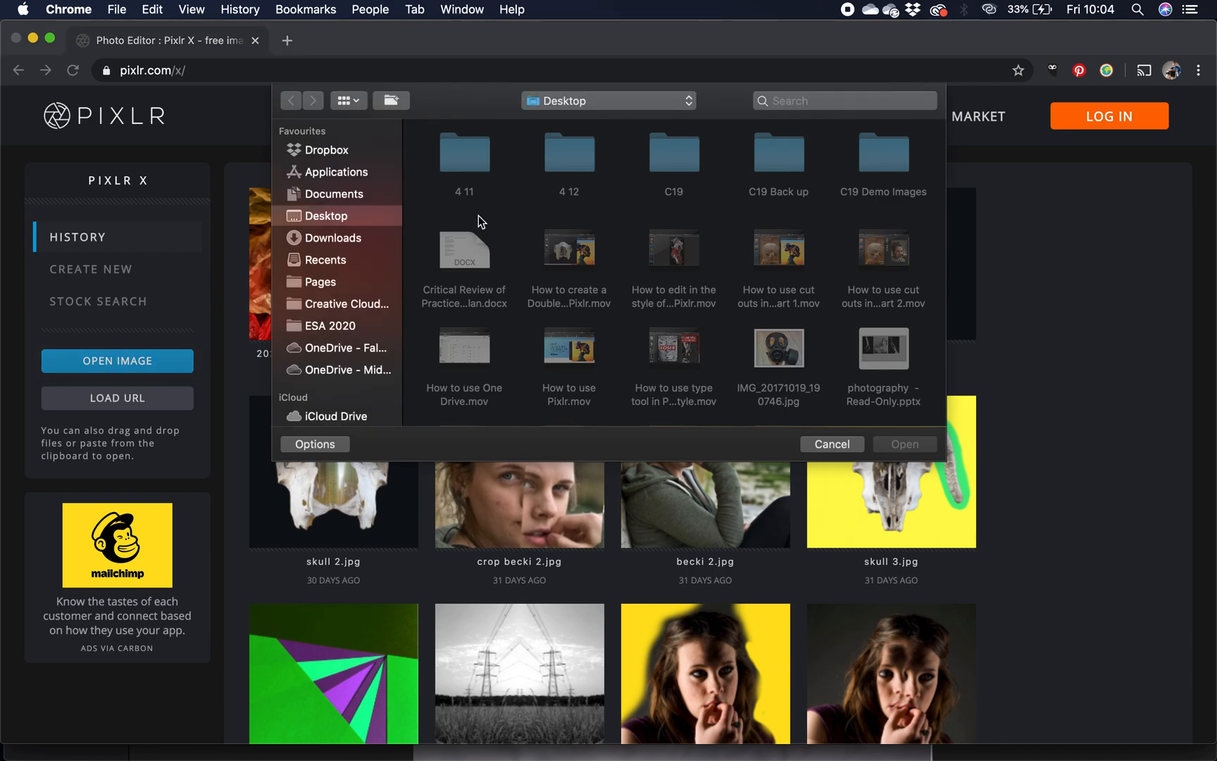
pyautogui.doubleClick(895, 165)
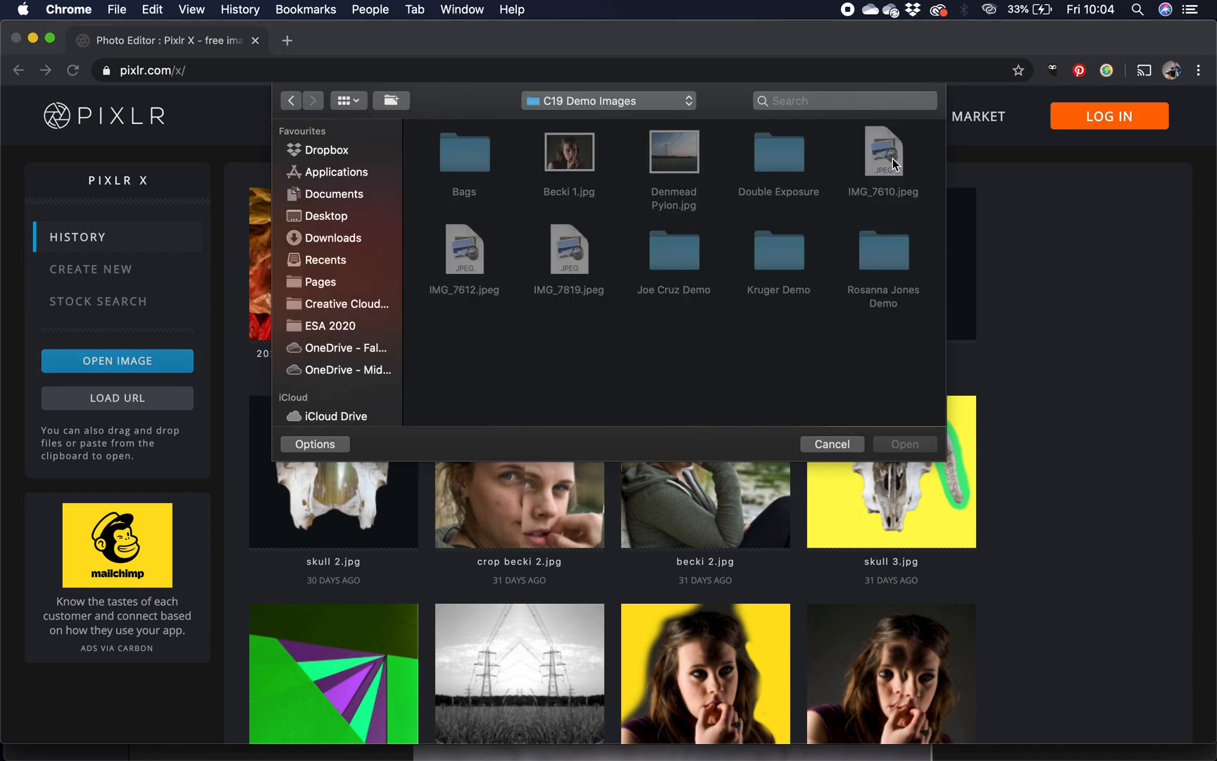
pyautogui.click(473, 164)
pyautogui.doubleClick(471, 163)
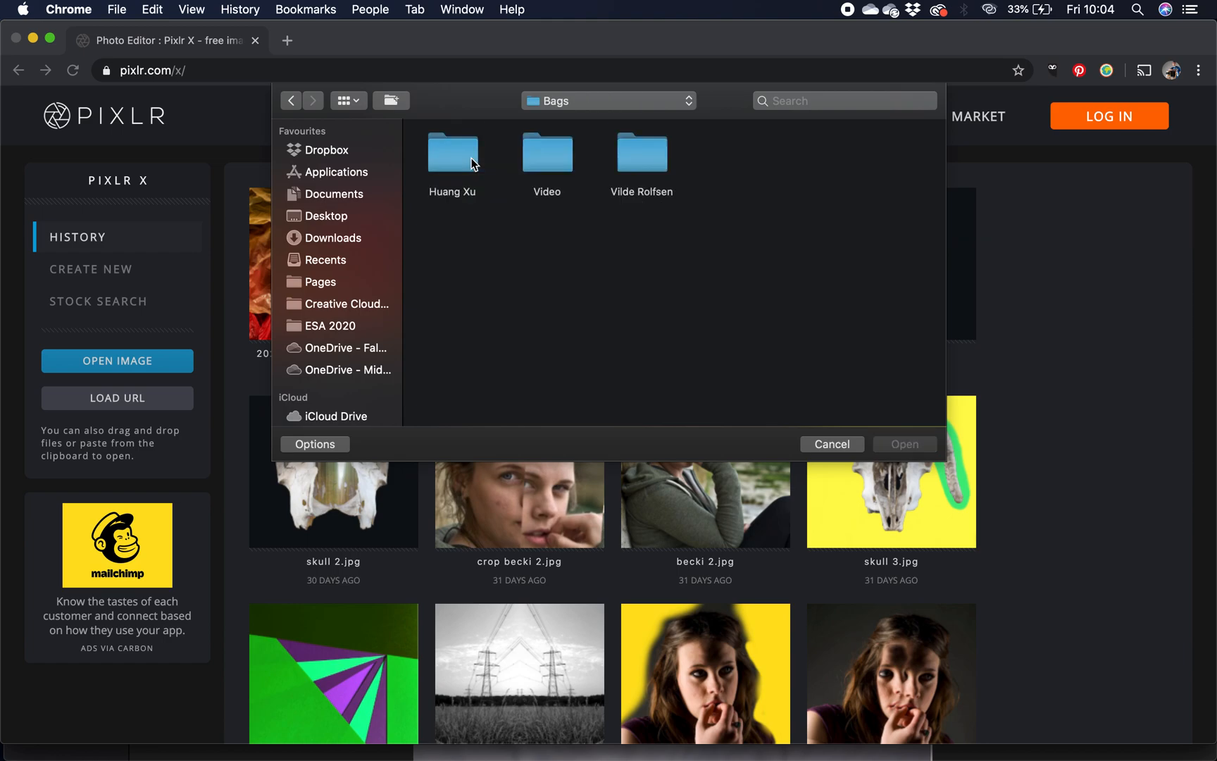
pyautogui.doubleClick(647, 157)
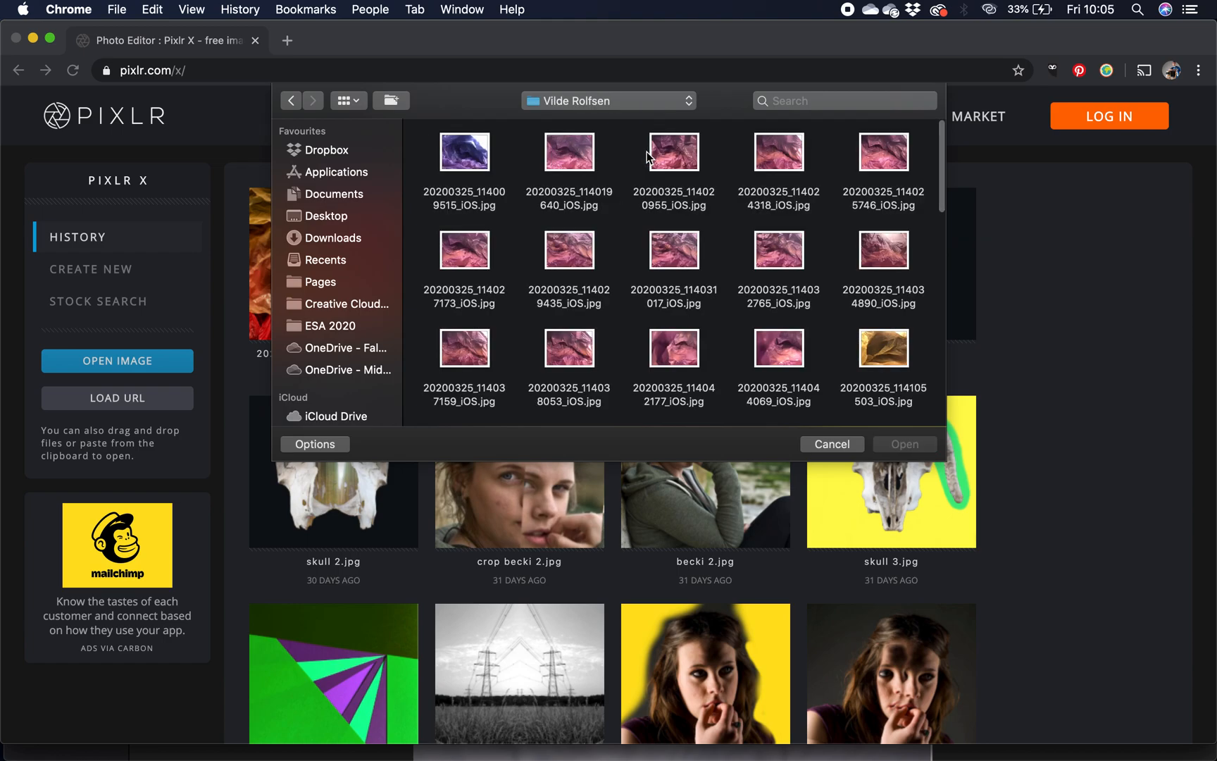
# - Browse the bag photos and preview 20200325_114109683_iOS.jpg, 20200325_114042177_iOS.jpg and 20200325_114038053_iOS.jpg at large size
pyautogui.scroll(-5, 625, 264)
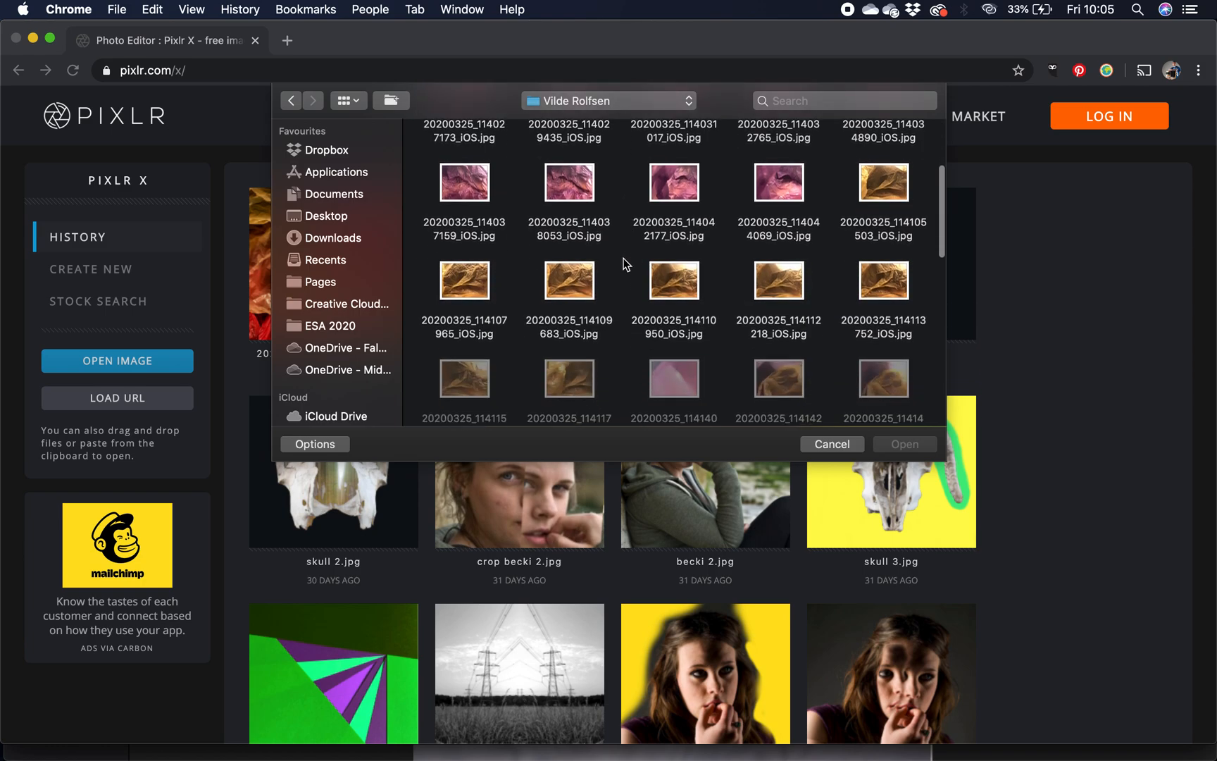
pyautogui.scroll(-6, 625, 264)
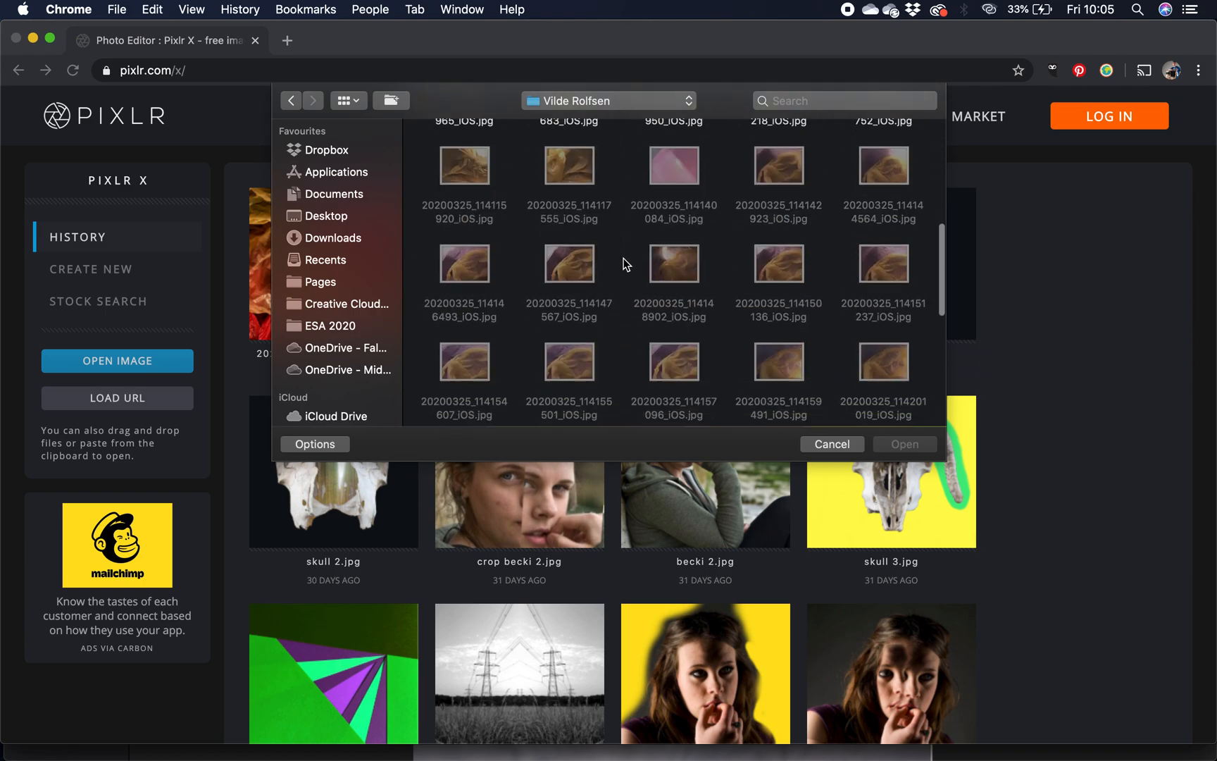
pyautogui.scroll(6, 626, 264)
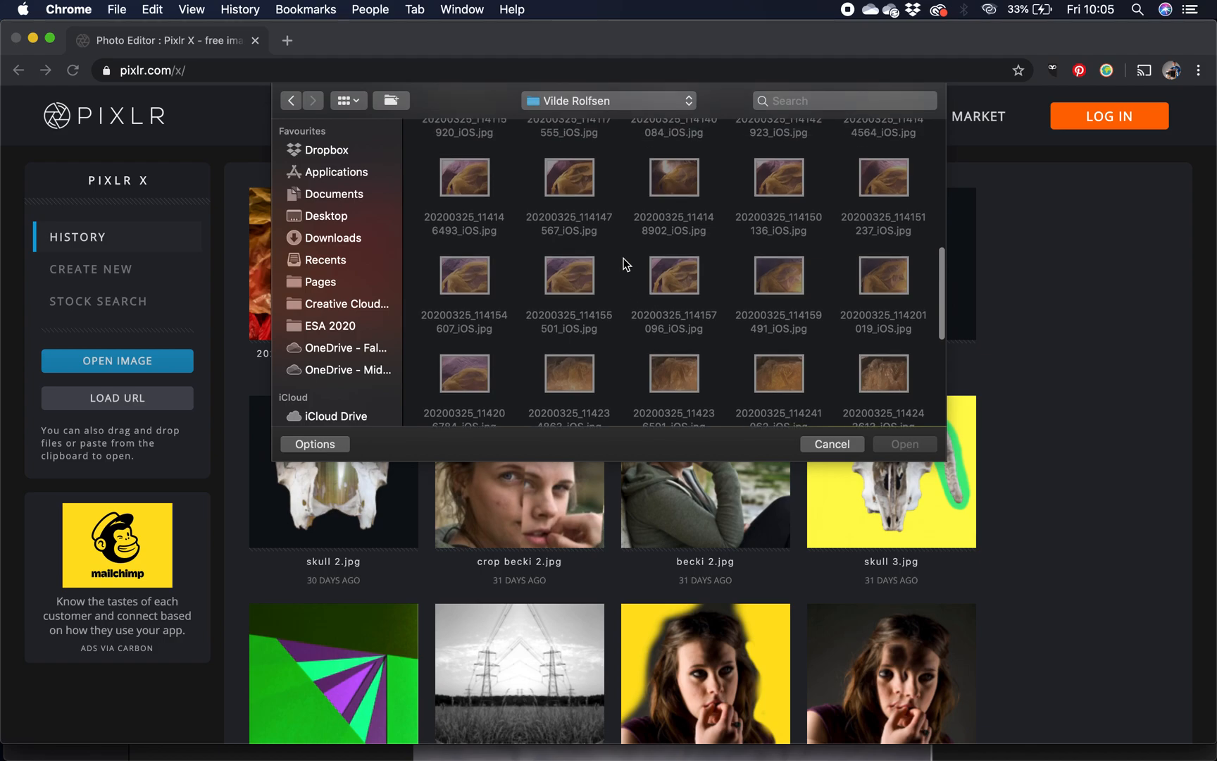
pyautogui.scroll(2, 625, 264)
pyautogui.click(581, 330)
pyautogui.press('space')
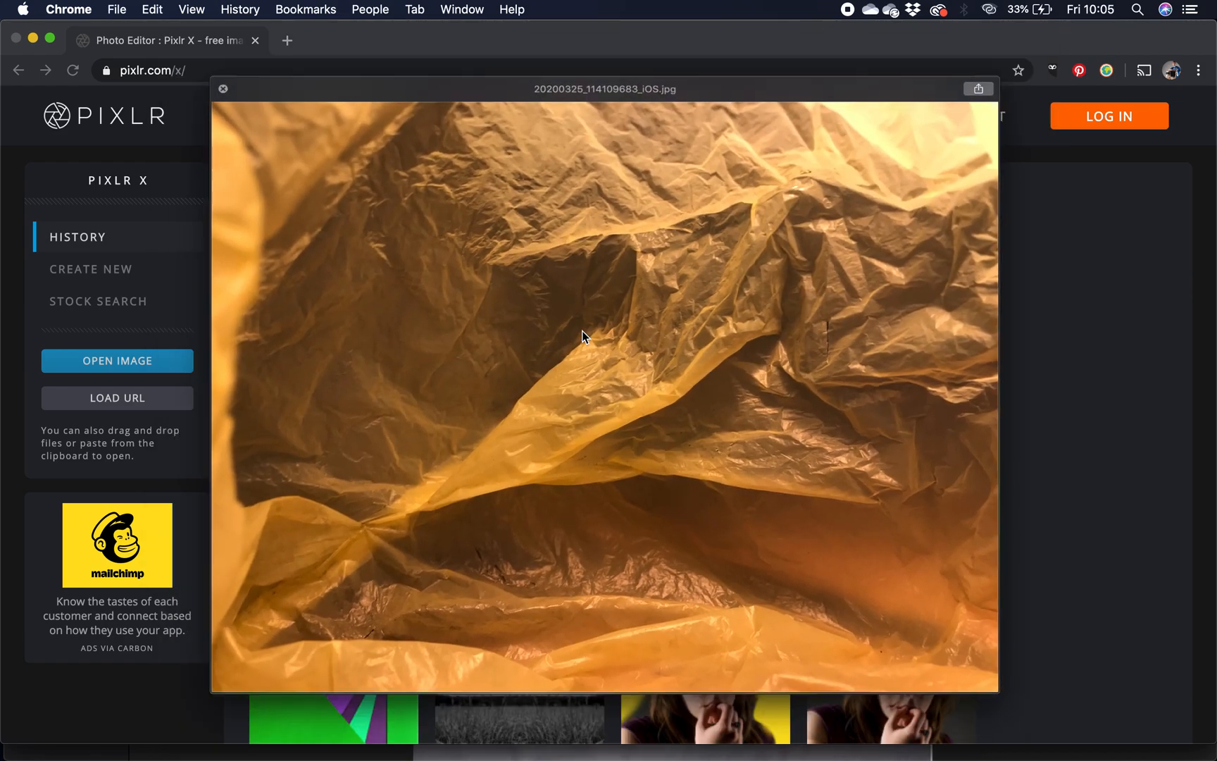
pyautogui.press('space')
pyautogui.click(675, 220)
pyautogui.press('space')
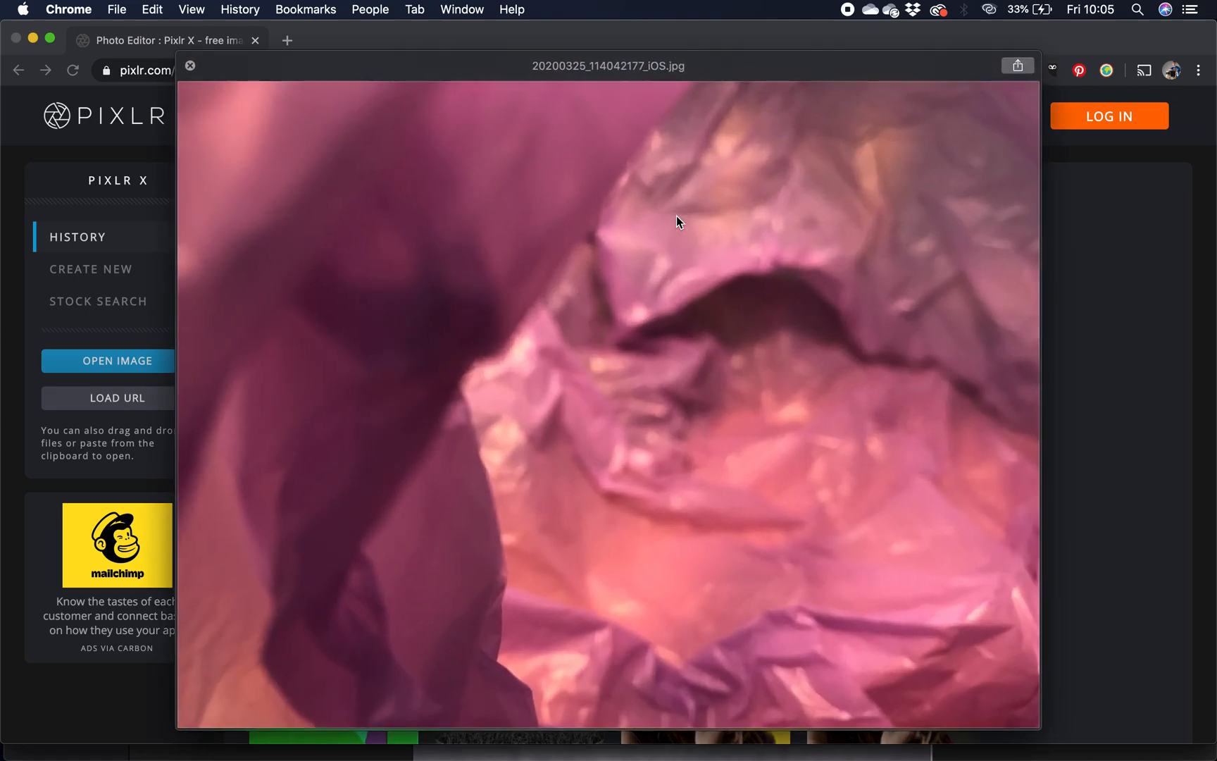
pyautogui.press('space')
pyautogui.click(565, 221)
pyautogui.press('space')
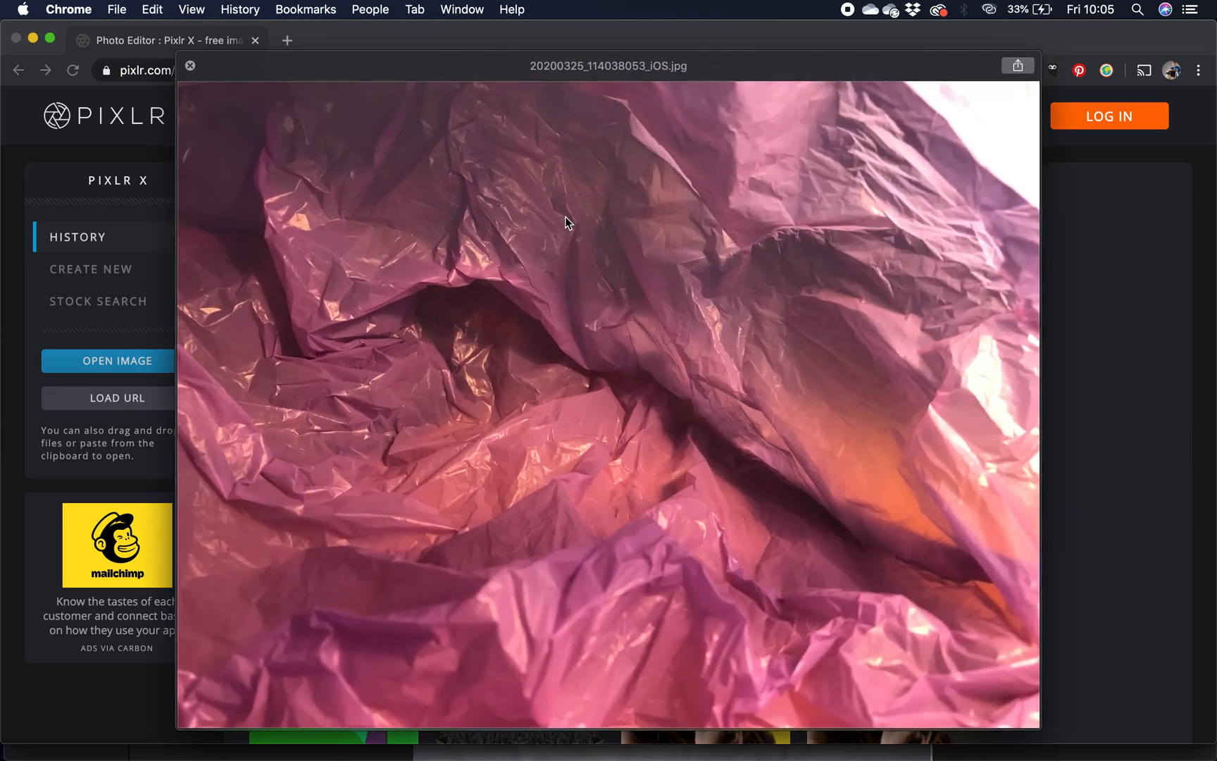
pyautogui.press('space')
# - Preview and open the purple bag photo 20200325_114009515_iOS.jpg, pre-resized to Full HD at 1920 x 1440 px
pyautogui.scroll(3, 642, 251)
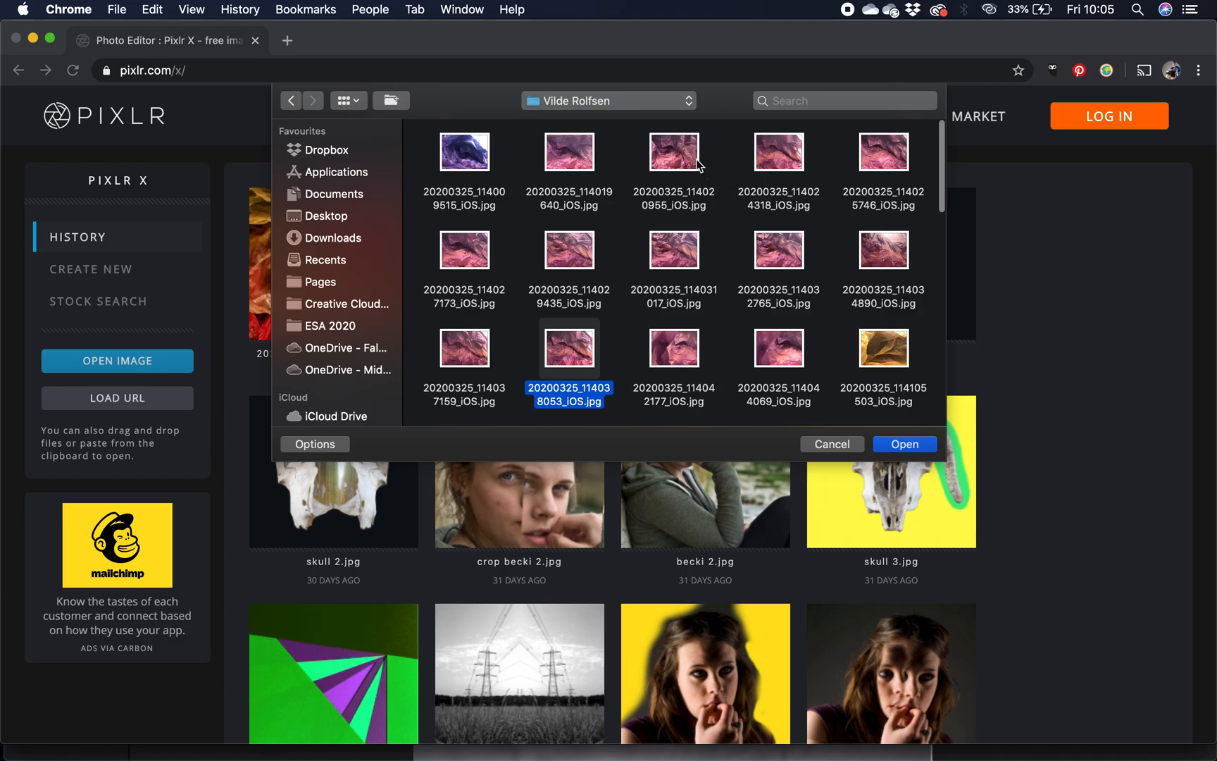
pyautogui.click(476, 156)
pyautogui.press('space')
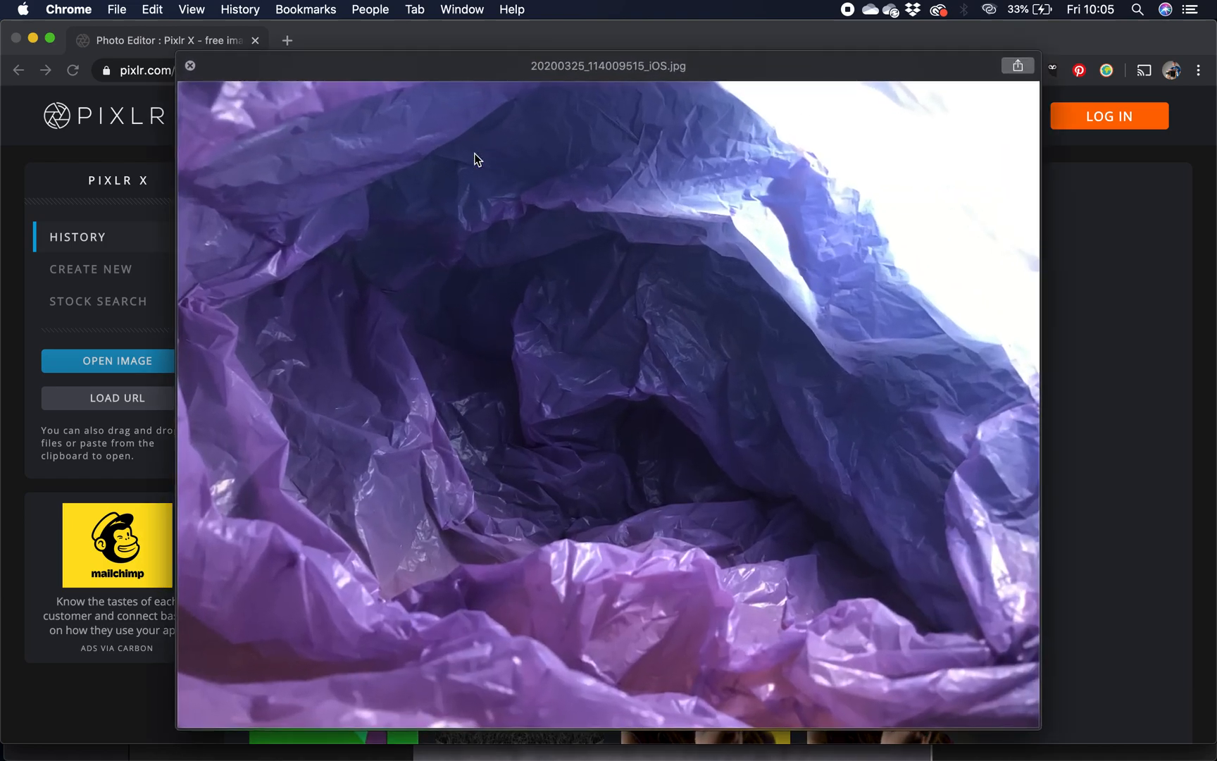
pyautogui.press('space')
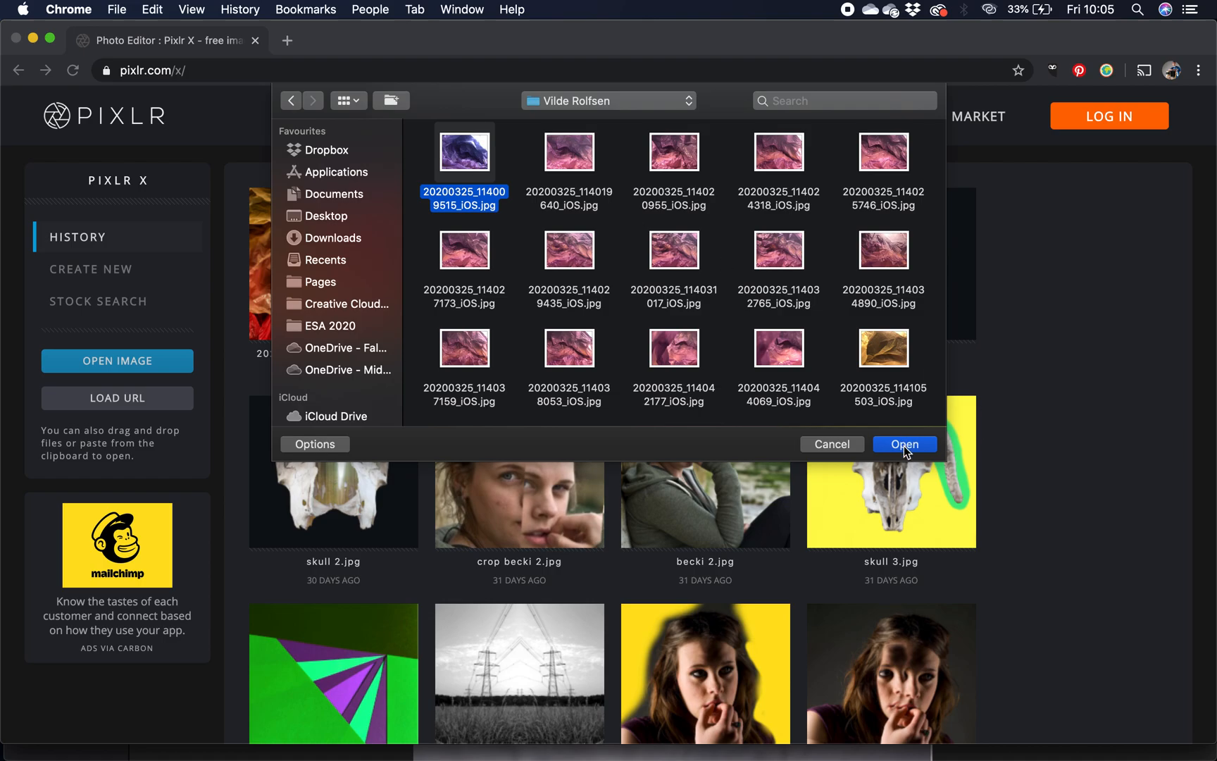
pyautogui.click(905, 443)
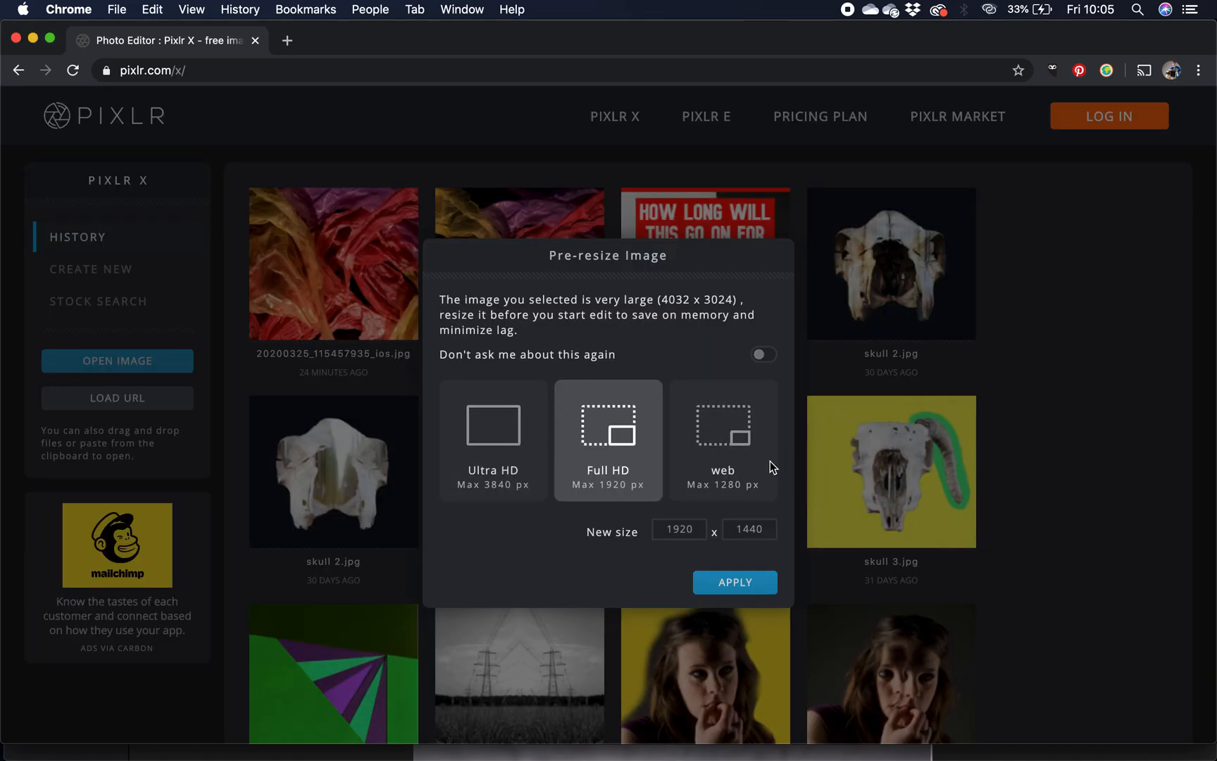
pyautogui.click(729, 586)
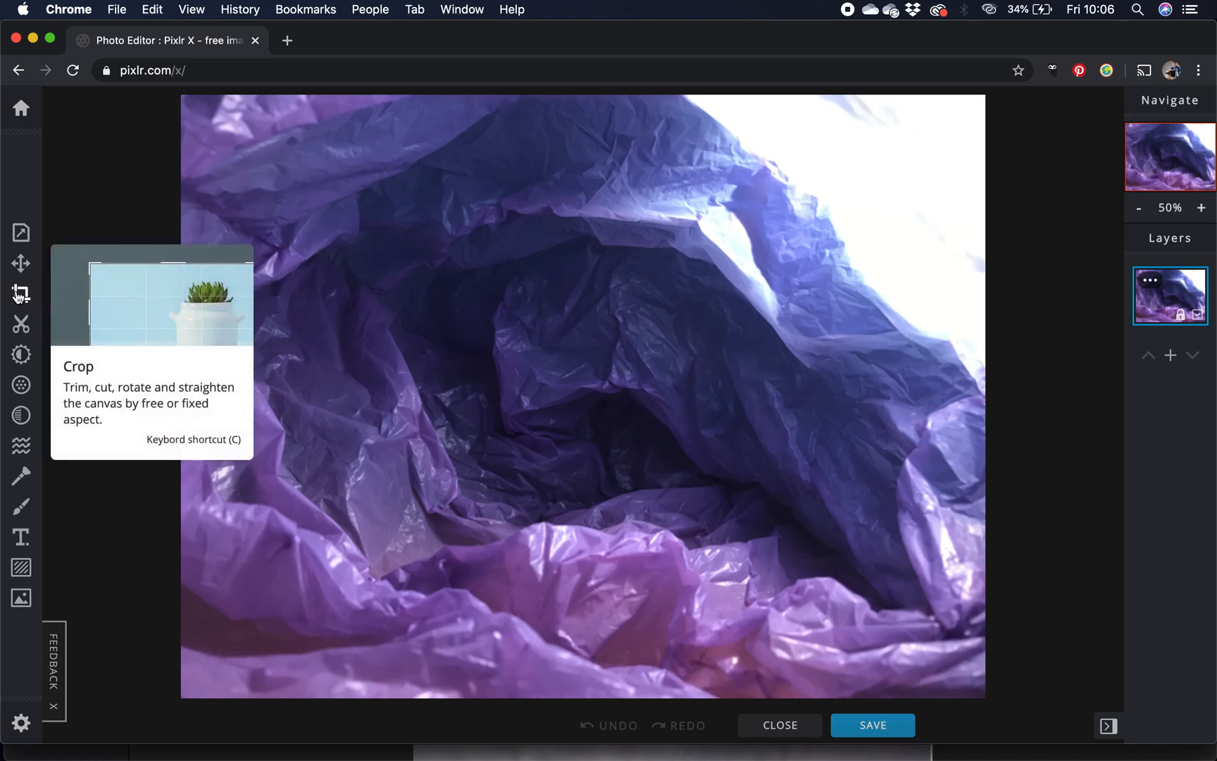
# - Crop the photo to about 1542 x 1081 px around its lower-left area, cutting away most of the blown-out white corner
pyautogui.click(20, 294)
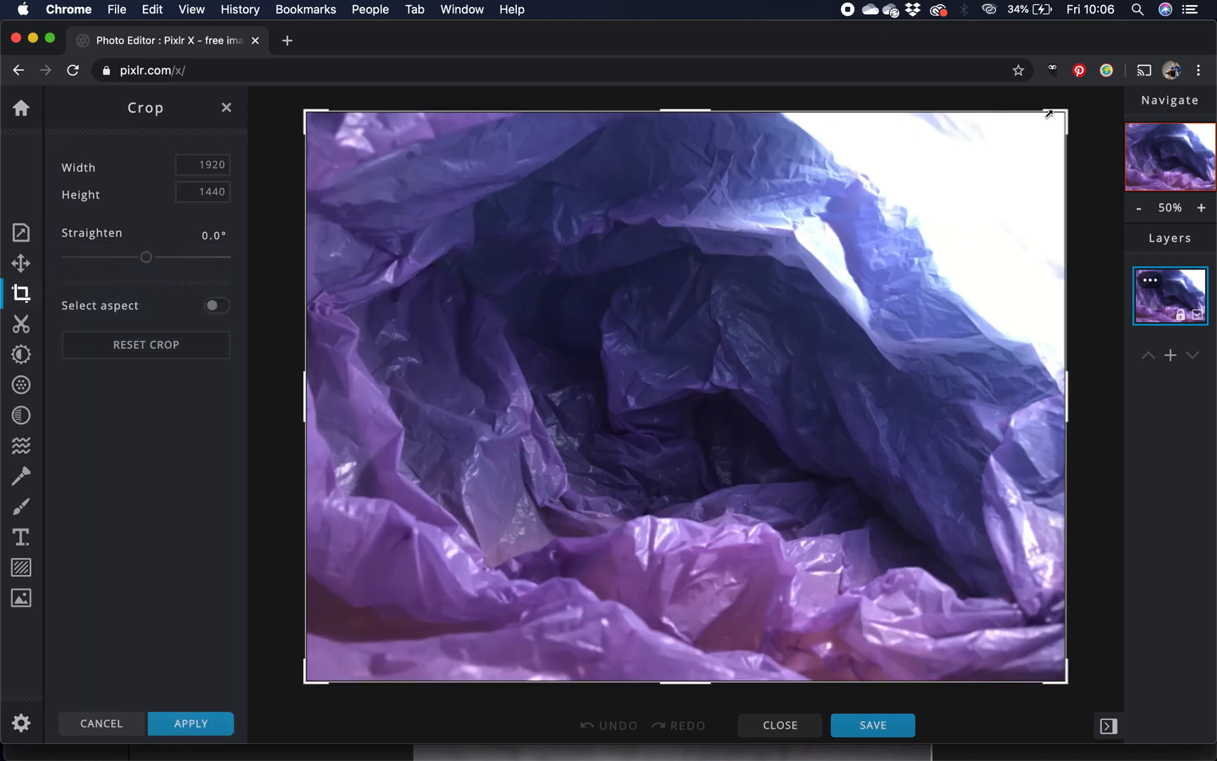
pyautogui.moveTo(1061, 113); pyautogui.dragTo(913, 253)
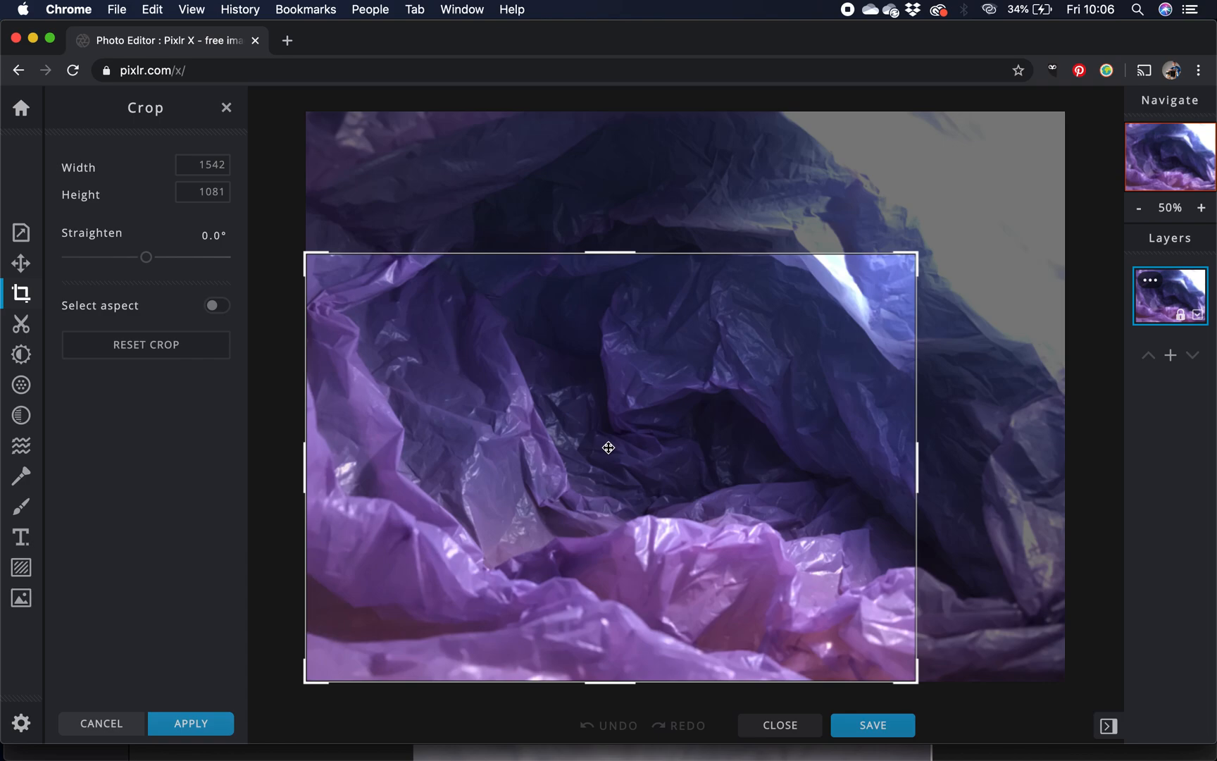
pyautogui.moveTo(609, 448)
pyautogui.mouseDown()
pyautogui.moveTo(595, 462)
pyautogui.moveTo(625, 453)
pyautogui.moveTo(640, 400)
pyautogui.moveTo(636, 432)
pyautogui.moveTo(796, 370)
pyautogui.moveTo(617, 452)
pyautogui.mouseUp()
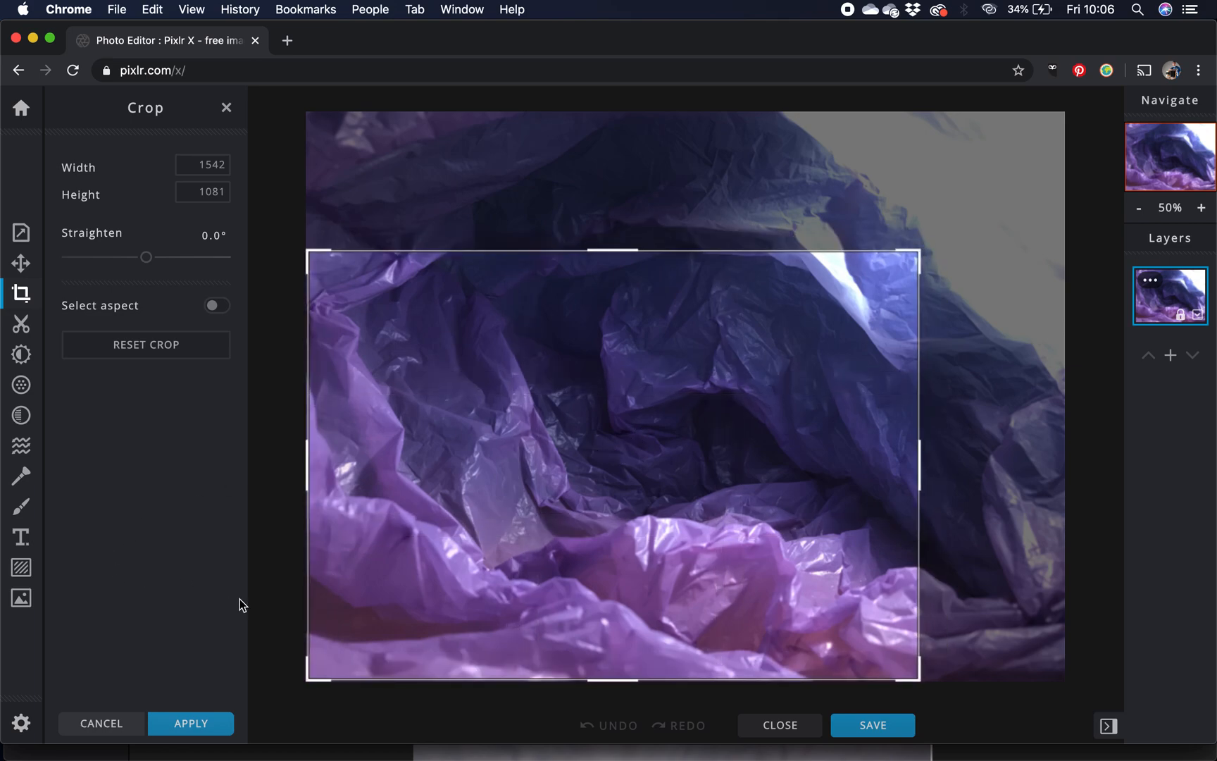
pyautogui.click(188, 724)
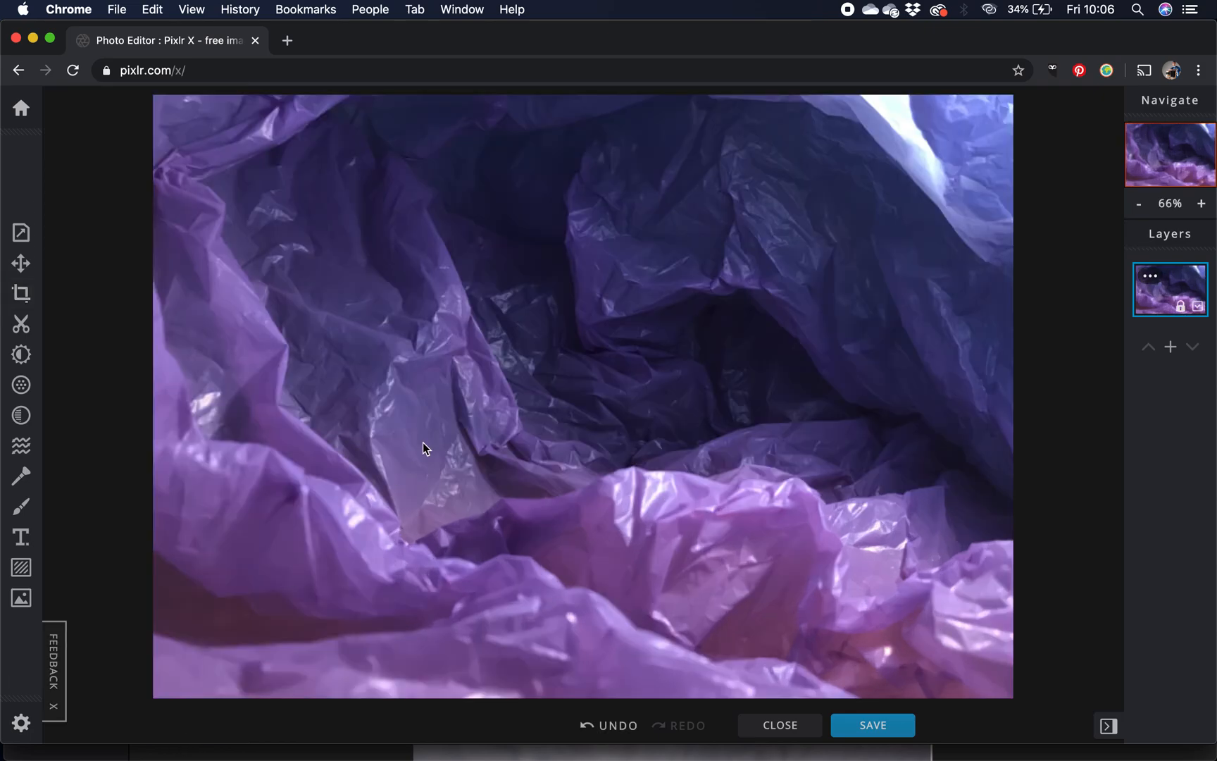
# - Check the colours of the reference images 14.30.39 and 14.30.43 in Preview, and return to the Pixlr X editor
pyautogui.press('super+Tab')
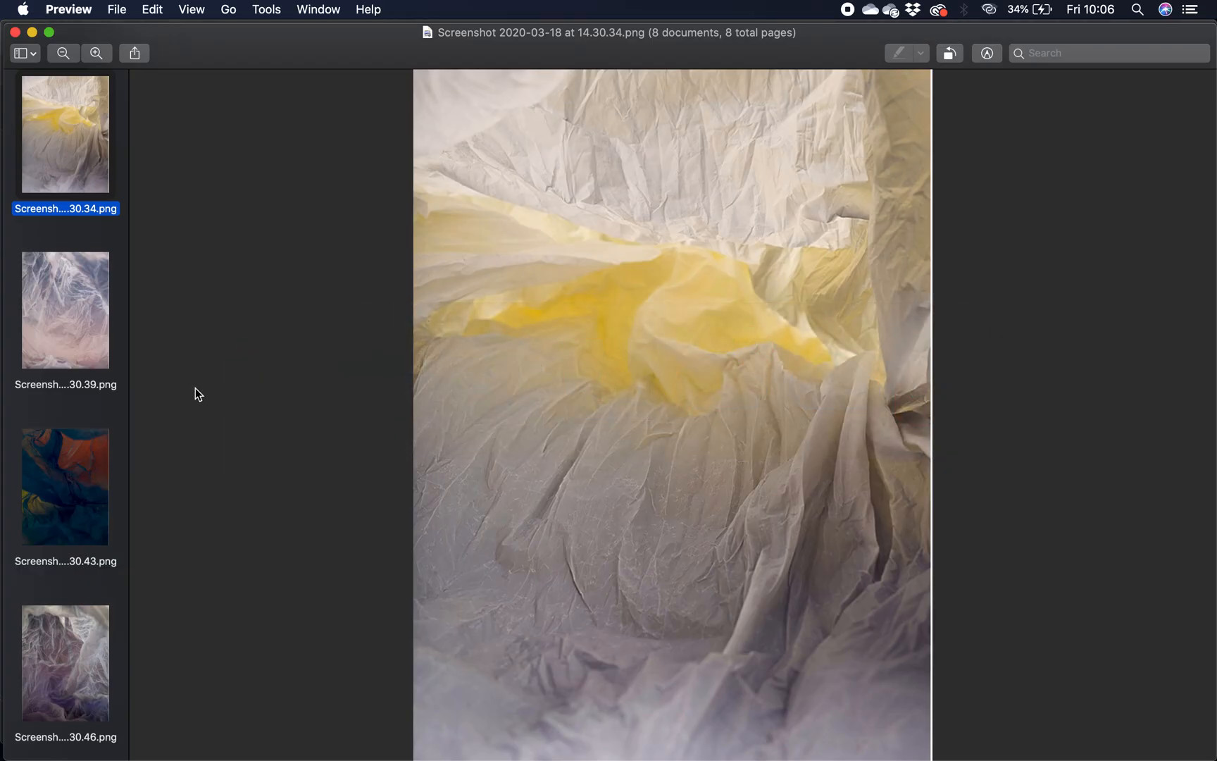
pyautogui.click(90, 314)
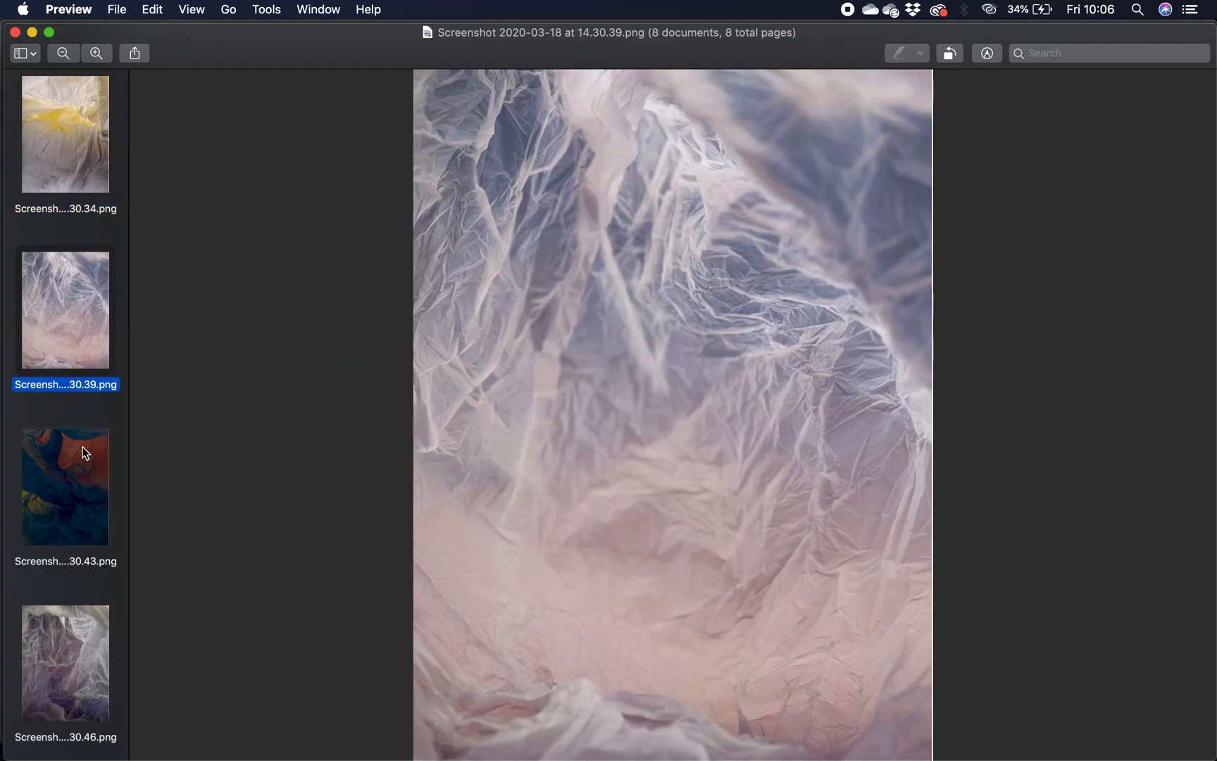
pyautogui.click(83, 447)
pyautogui.click(74, 303)
pyautogui.press('super+Tab')
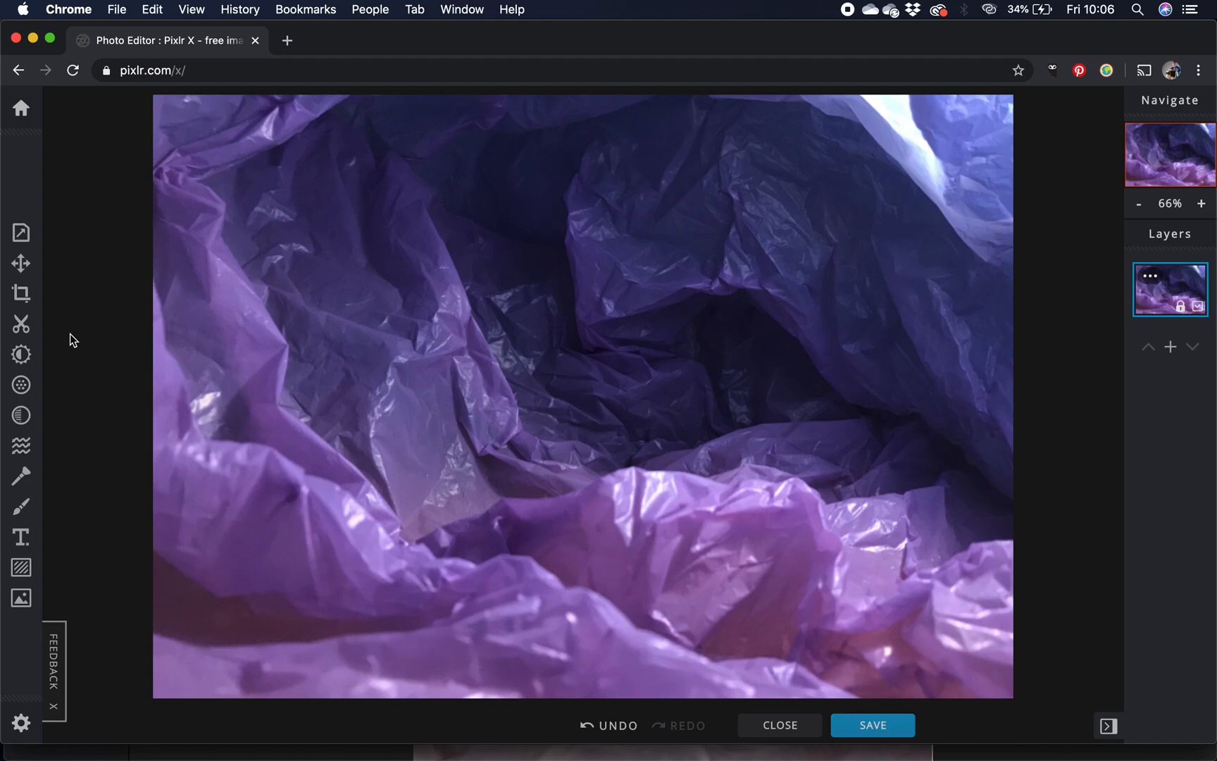
# - Adjust the photo with hue at -107, saturation at -40, exposure at 34 and contrast at 2
pyautogui.click(21, 355)
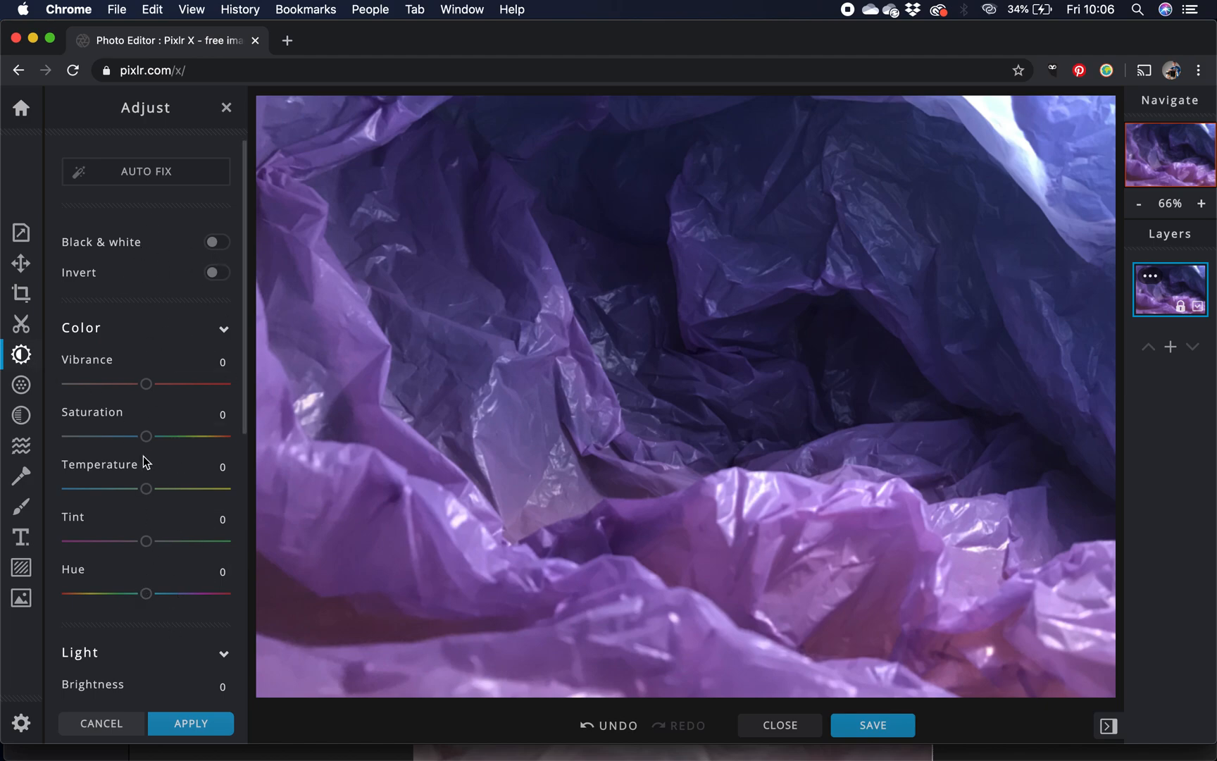
pyautogui.moveTo(145, 597); pyautogui.dragTo(99, 605)
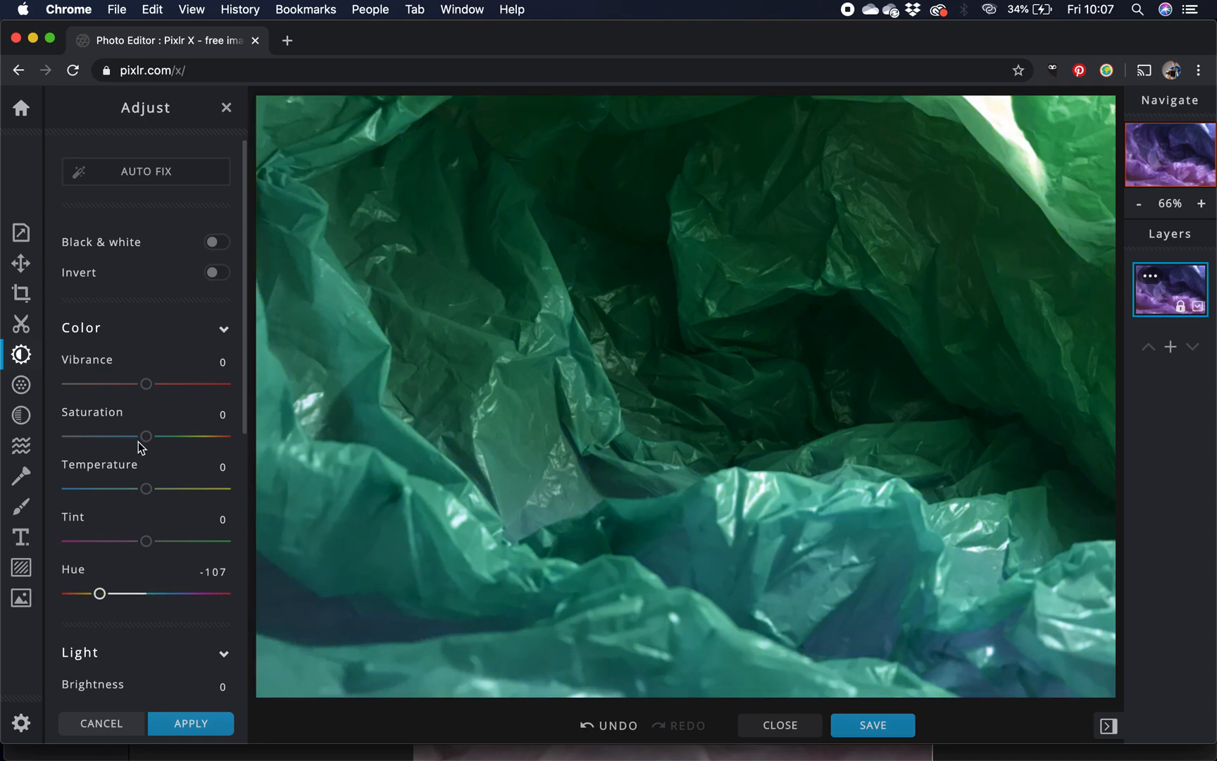
pyautogui.moveTo(146, 436); pyautogui.dragTo(118, 445)
pyautogui.scroll(-7, 147, 493)
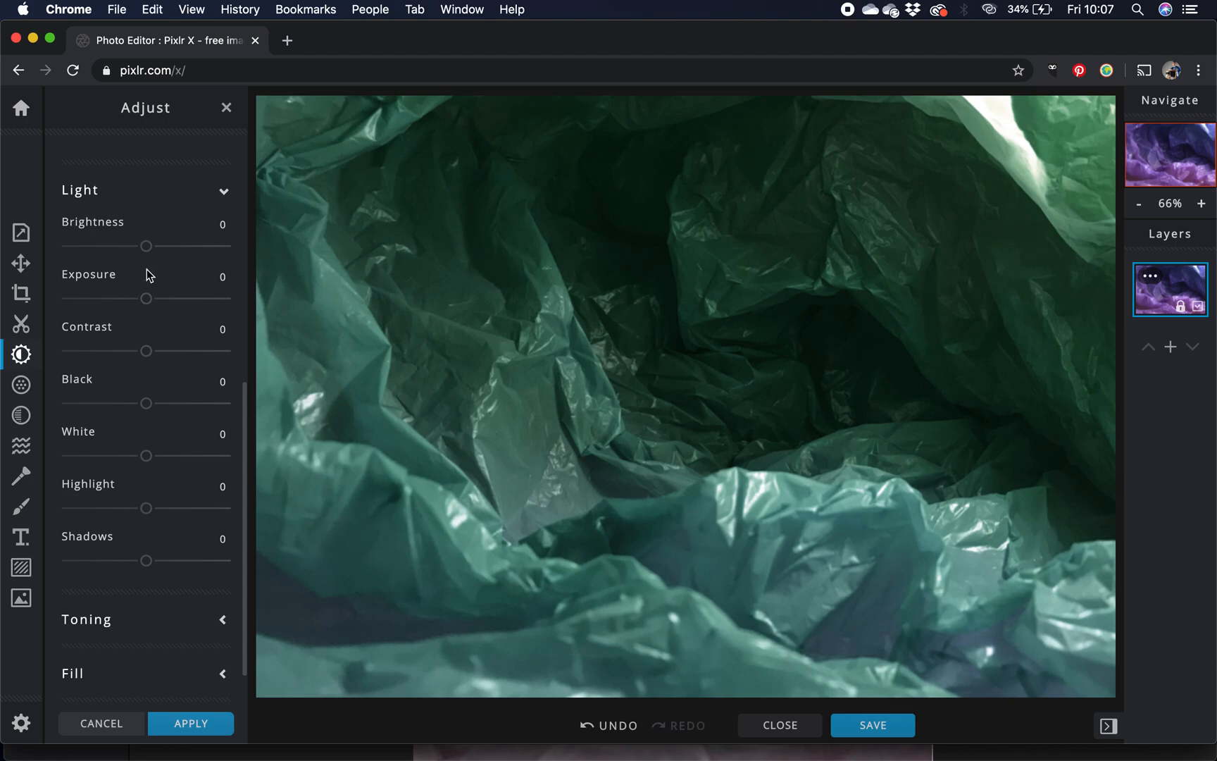
pyautogui.moveTo(145, 298); pyautogui.dragTo(175, 308)
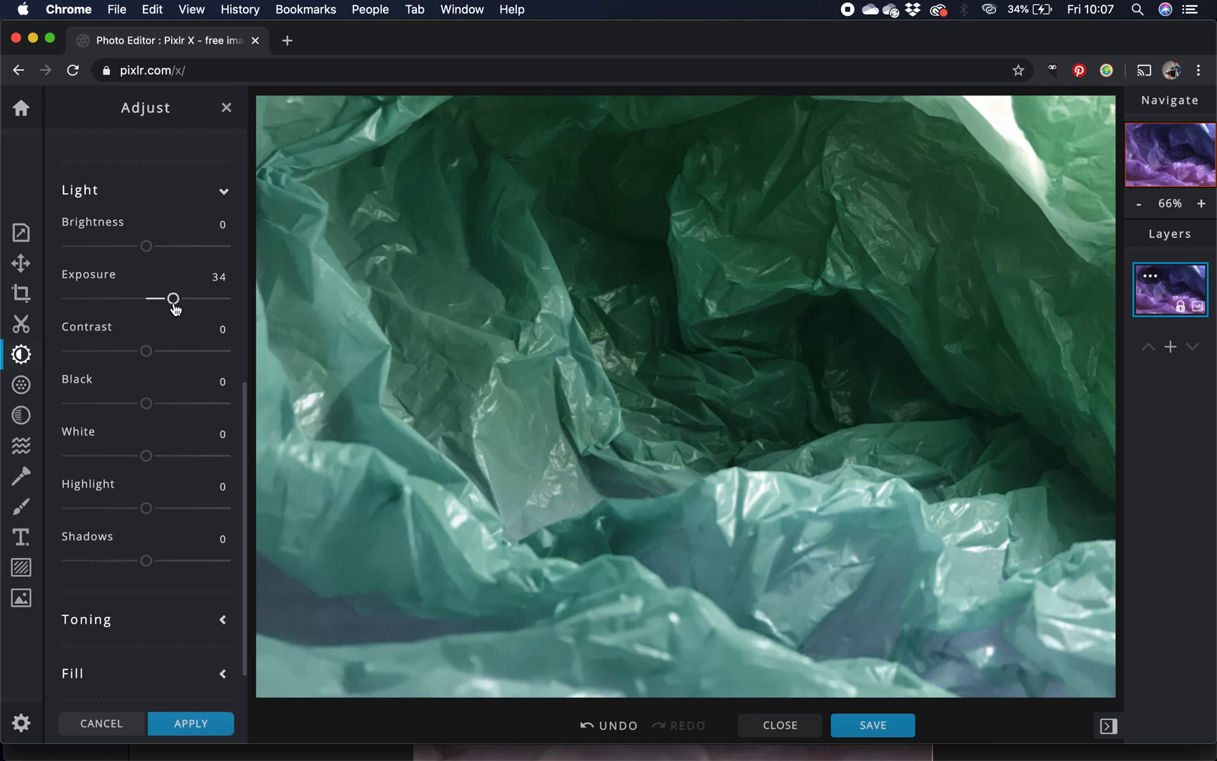
pyautogui.moveTo(148, 350)
pyautogui.mouseDown()
pyautogui.moveTo(211, 354)
pyautogui.moveTo(127, 355)
pyautogui.moveTo(148, 353)
pyautogui.mouseUp()
# - Try out extreme saturation and vibrance settings on the photo, and bring both back close to where they started
pyautogui.scroll(10, 187, 331)
pyautogui.scroll(2, 190, 336)
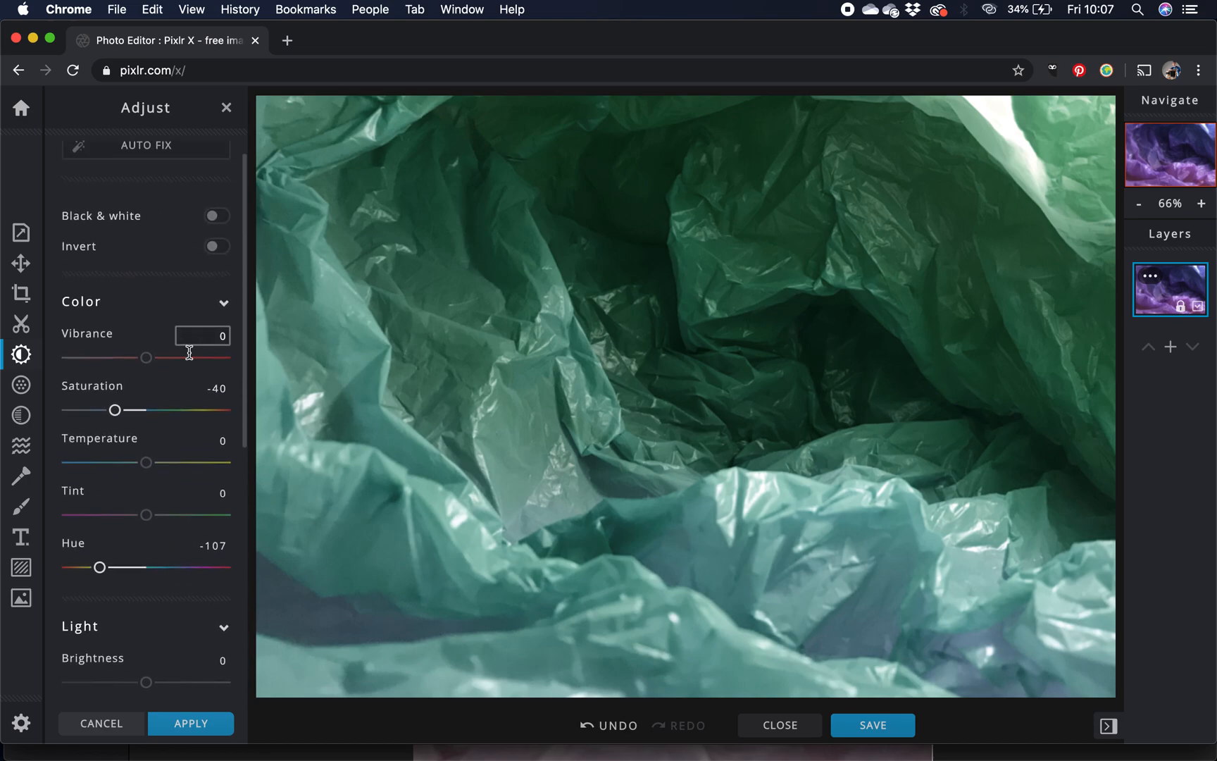
pyautogui.moveTo(114, 410); pyautogui.dragTo(414, 431)
pyautogui.moveTo(319, 416); pyautogui.dragTo(115, 410)
pyautogui.moveTo(116, 412); pyautogui.dragTo(114, 409)
pyautogui.moveTo(145, 357); pyautogui.dragTo(247, 362)
pyautogui.moveTo(155, 358); pyautogui.dragTo(157, 362)
# - Look over the remaining light adjustments and apply the colour and light changes to the photo
pyautogui.scroll(-10, 182, 557)
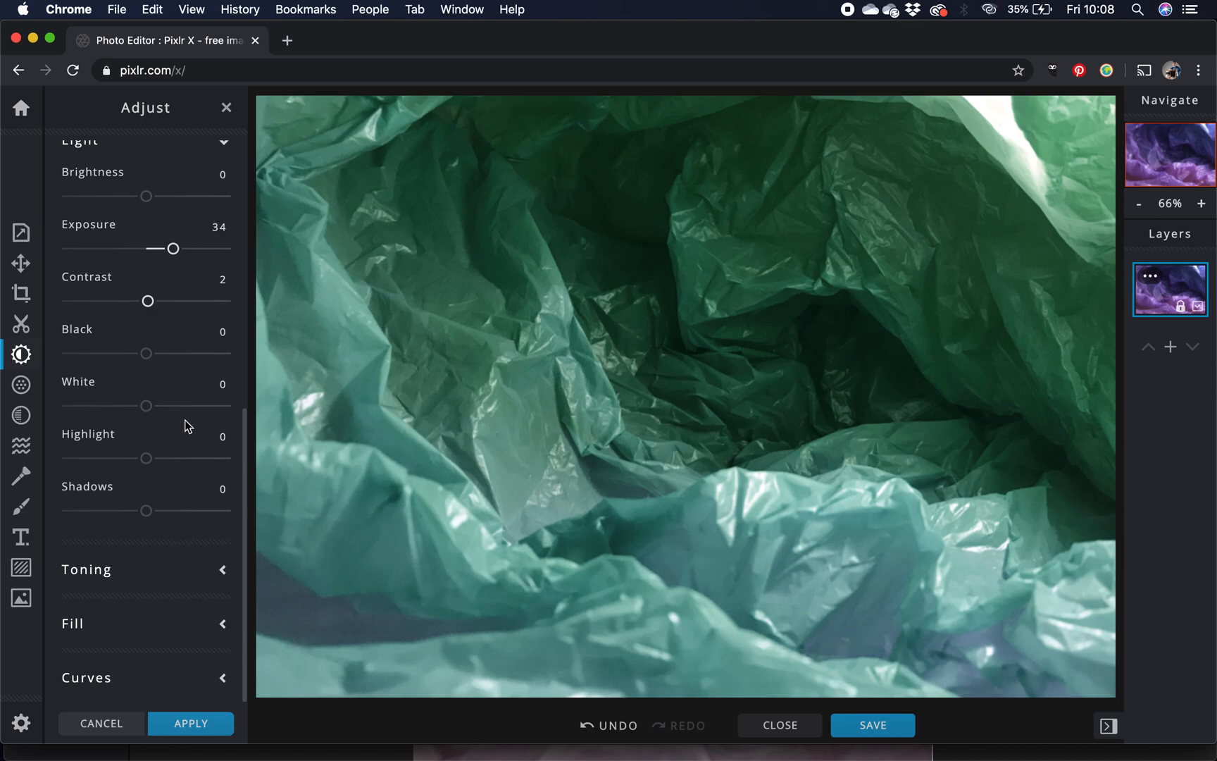
pyautogui.scroll(5, 193, 478)
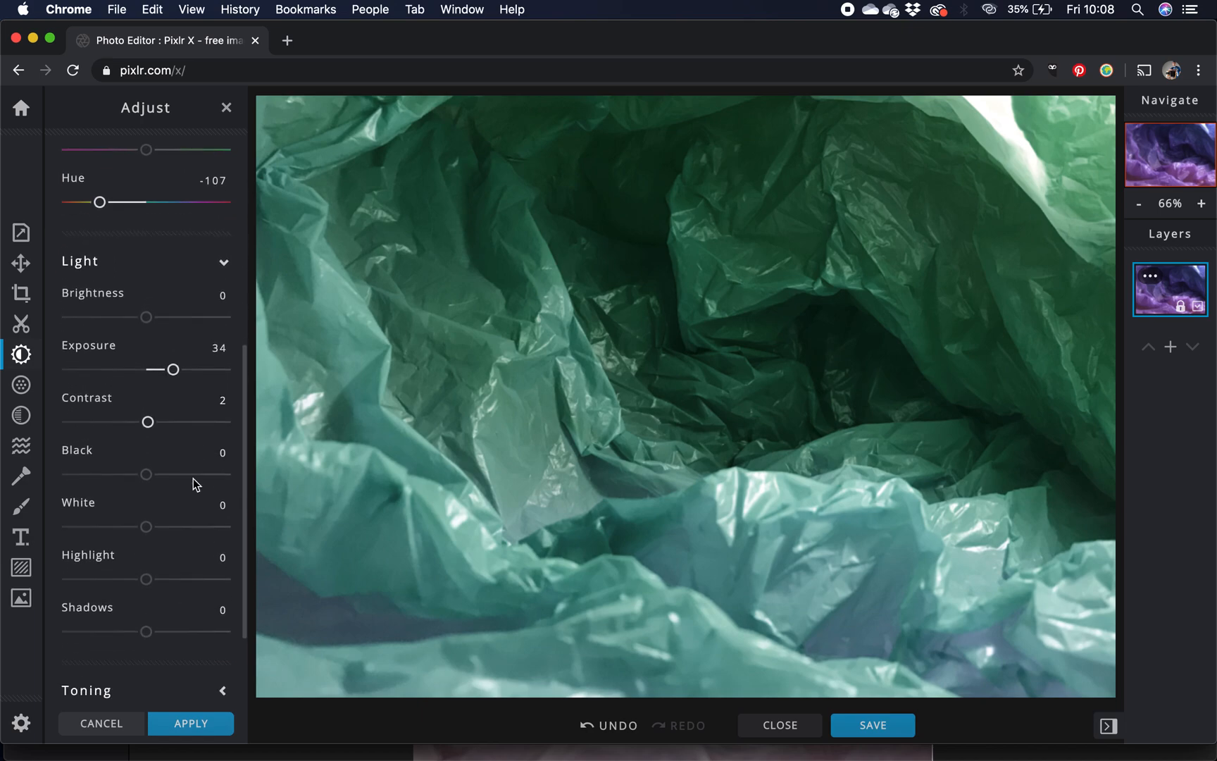
pyautogui.scroll(-1, 193, 478)
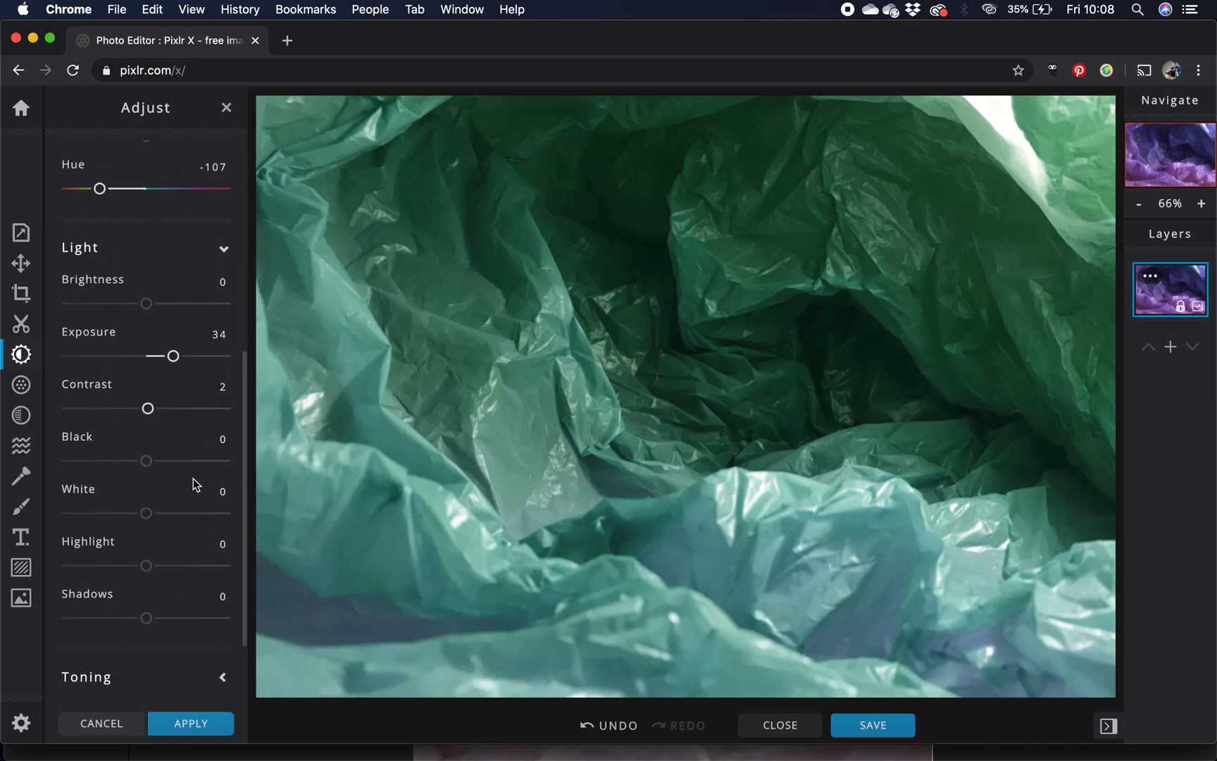
pyautogui.click(189, 726)
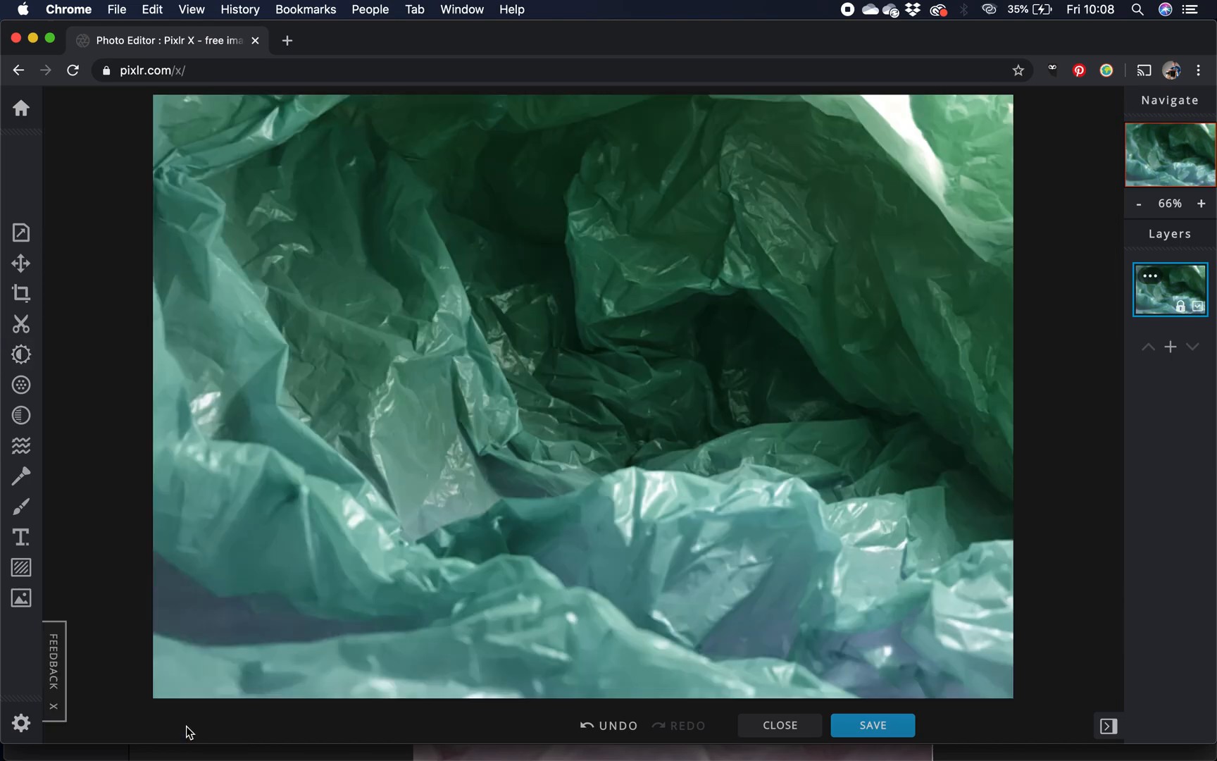
# - Reopen the Adjust tool and undo the applied colour and light changes
pyautogui.click(21, 354)
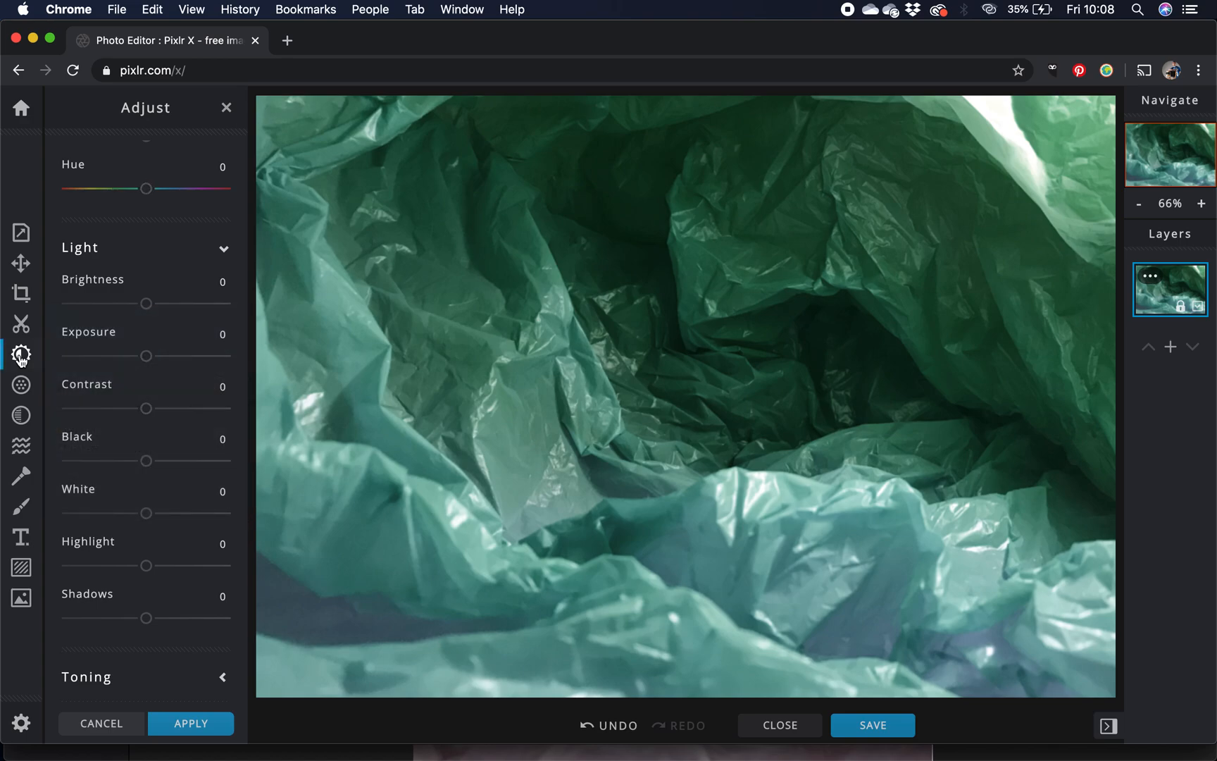
pyautogui.scroll(3, 149, 218)
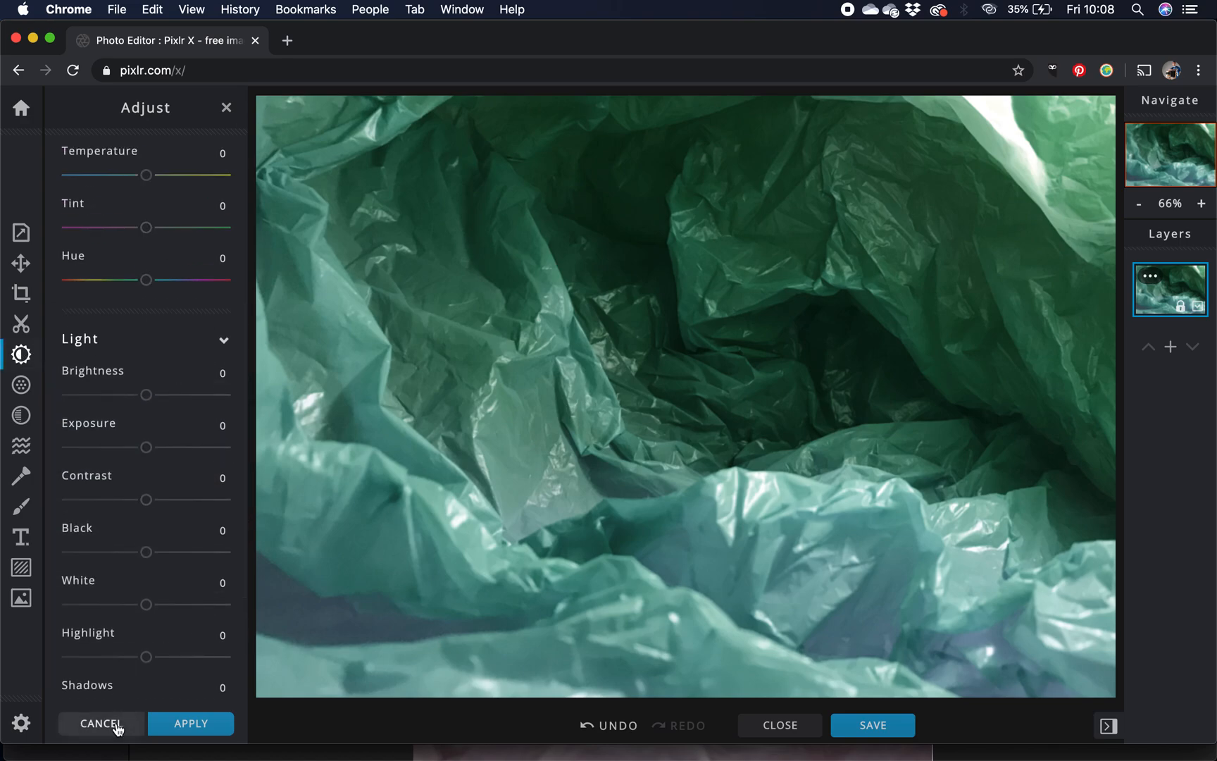
pyautogui.click(610, 726)
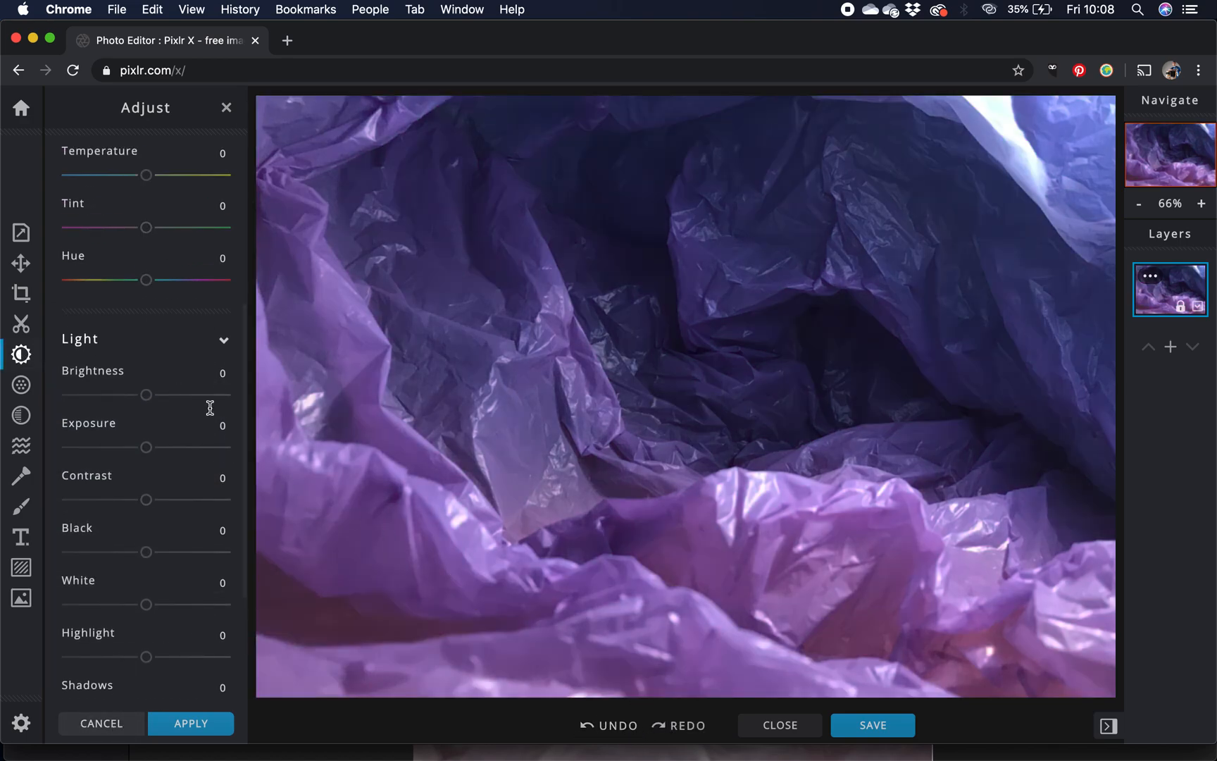
# - Turn the purple bag green with hue at -126 and saturation at -30, and set exposure to 28 and contrast to 24
pyautogui.scroll(5, 209, 408)
pyautogui.moveTo(146, 549); pyautogui.dragTo(91, 549)
pyautogui.moveTo(145, 398); pyautogui.dragTo(122, 398)
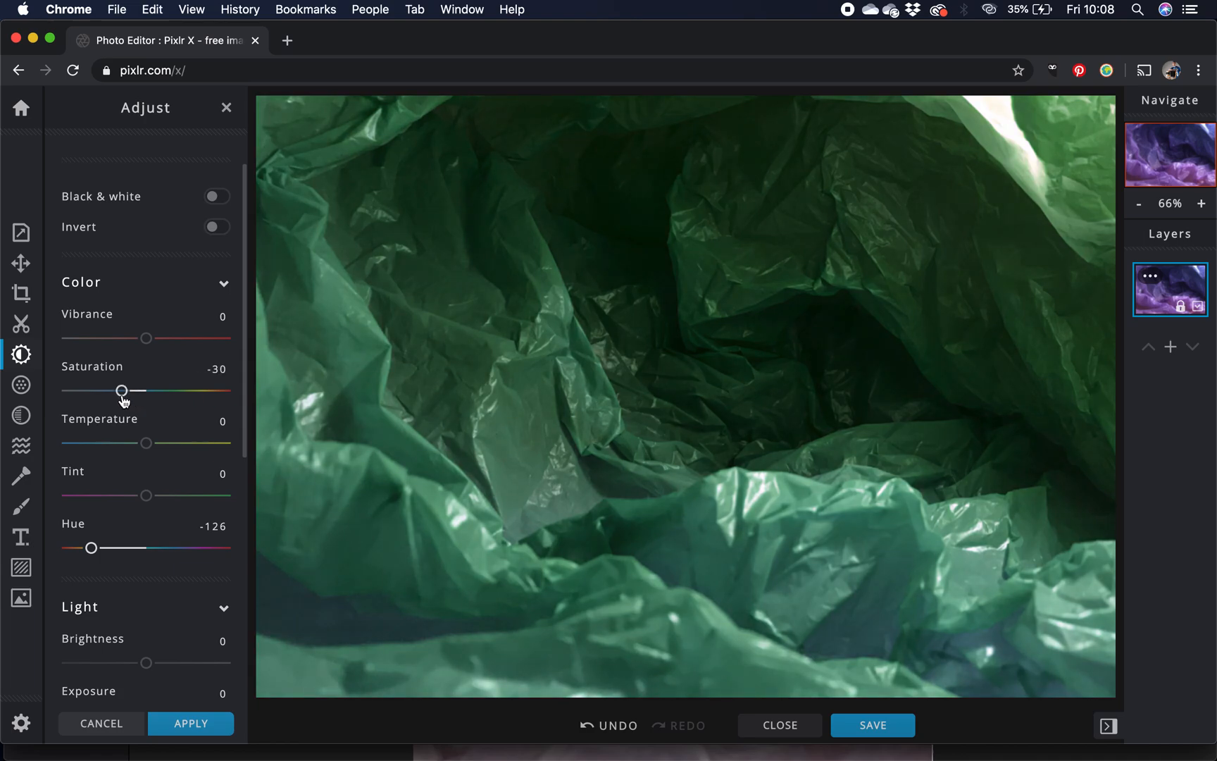
pyautogui.scroll(-3, 180, 462)
pyautogui.moveTo(146, 504); pyautogui.dragTo(170, 504)
pyautogui.scroll(-1, 146, 558)
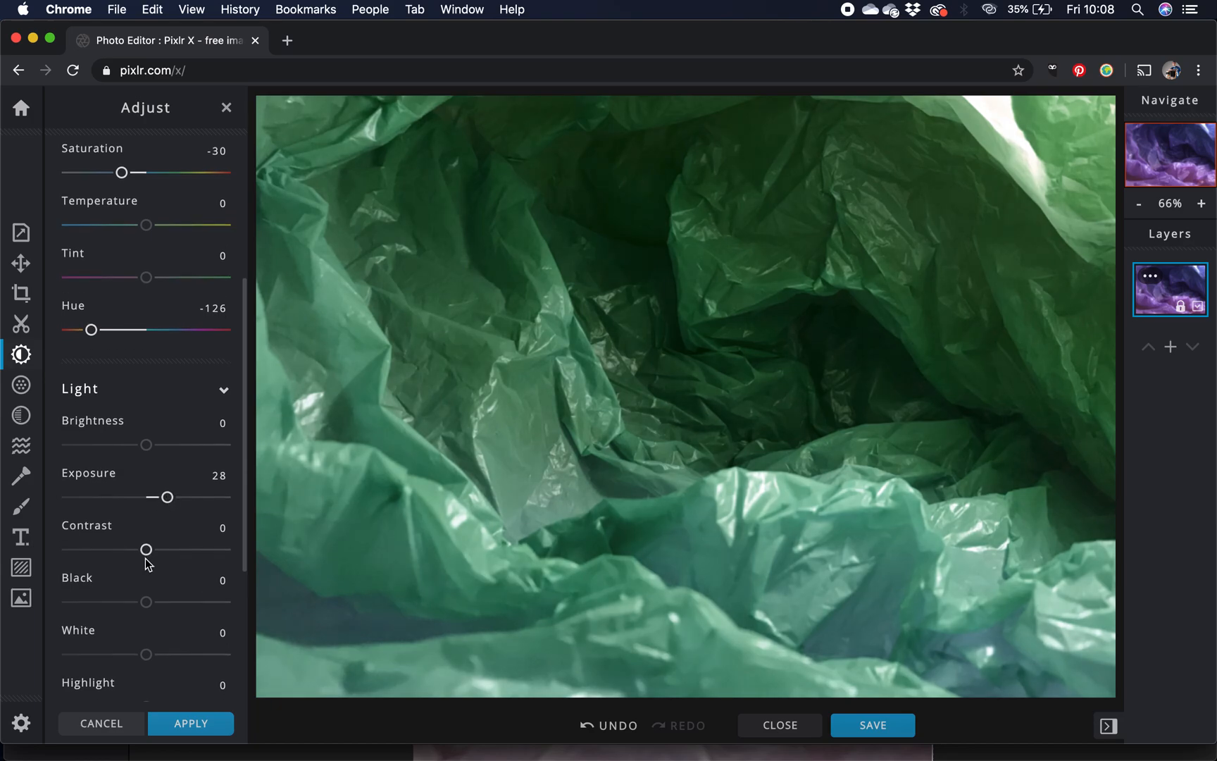
pyautogui.moveTo(144, 525)
pyautogui.mouseDown()
pyautogui.moveTo(117, 525)
pyautogui.moveTo(182, 524)
pyautogui.moveTo(165, 528)
pyautogui.mouseUp()
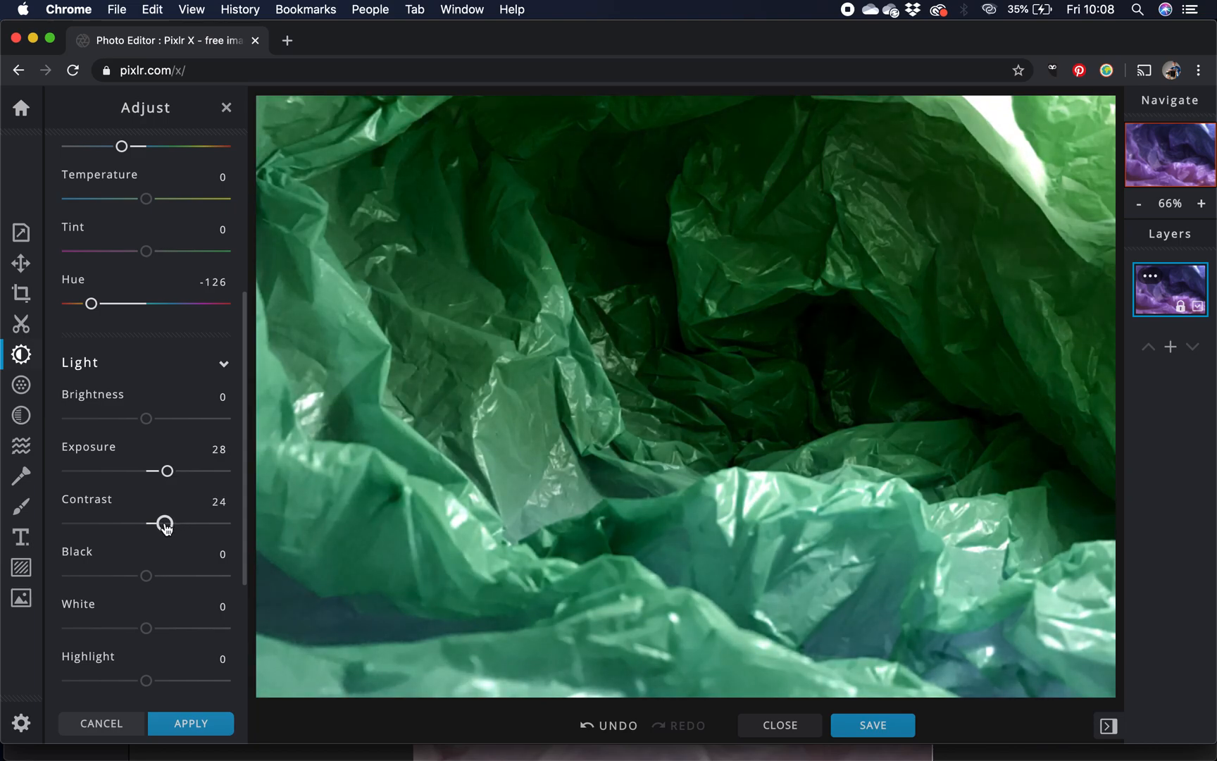
# - Take a screenshot showing the colour adjustment settings, and apply the adjustments to the photo
pyautogui.scroll(8, 169, 454)
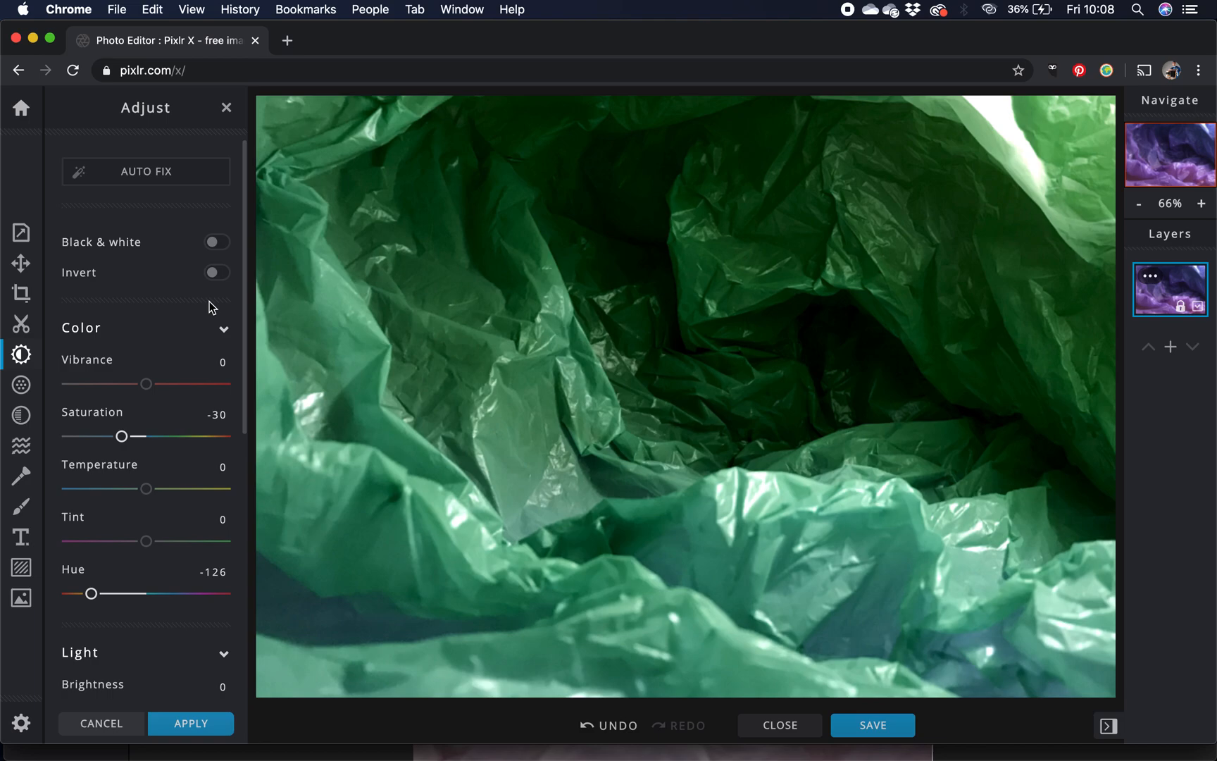
pyautogui.press('shift+super+3')
pyautogui.scroll(-7, 180, 657)
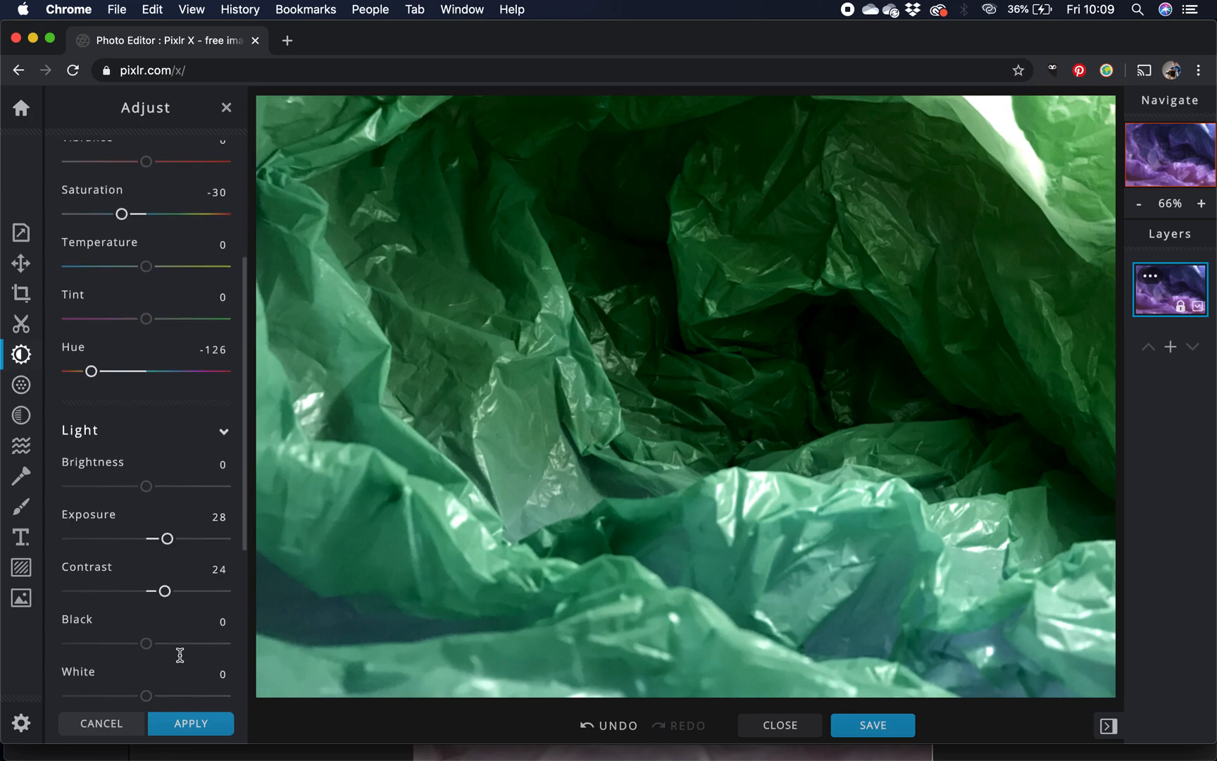
pyautogui.scroll(10, 180, 654)
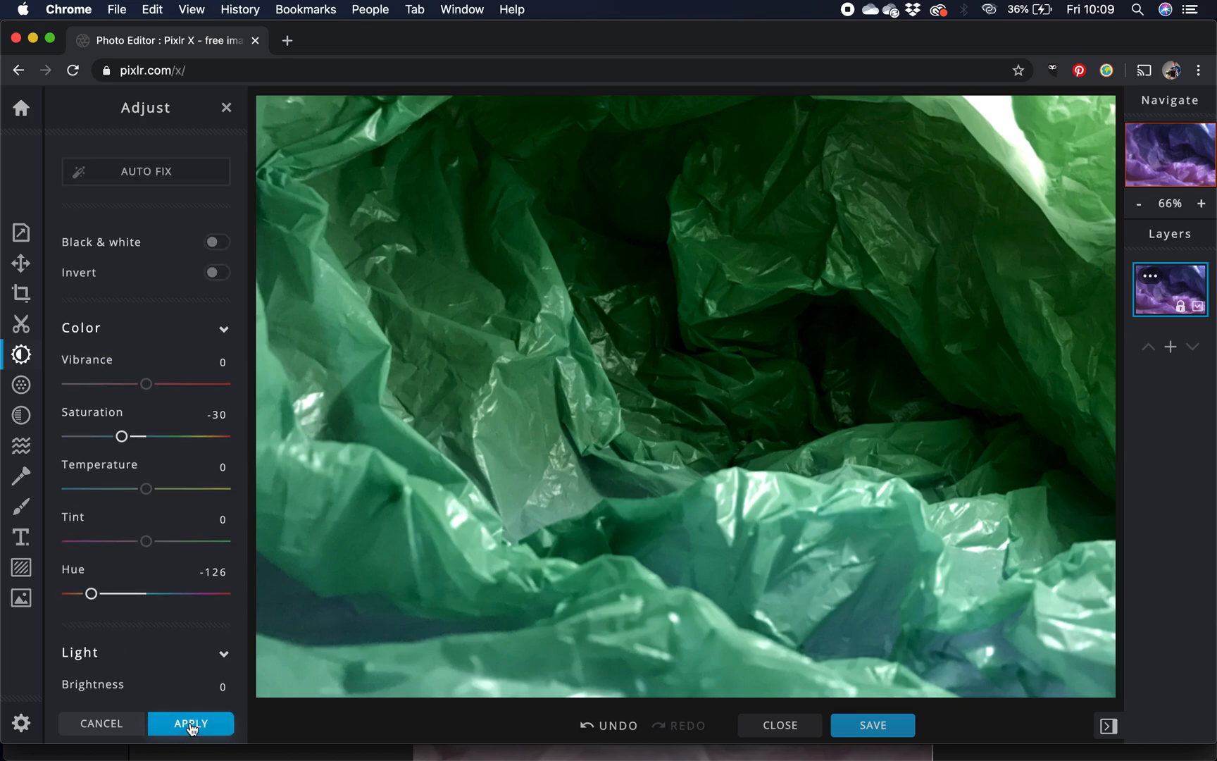
pyautogui.click(191, 723)
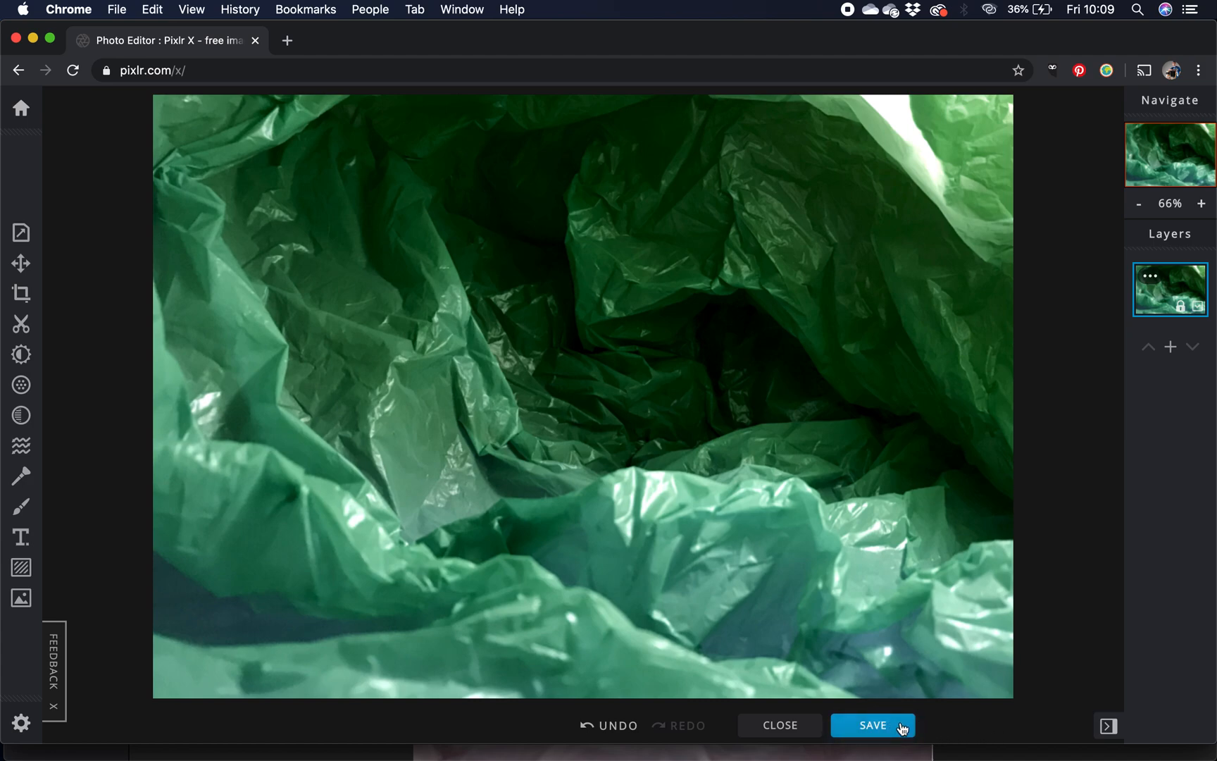
# - Download the photo as a high-quality JPG at 90%, named 20200325_114009515_iOS Edit 1
pyautogui.click(874, 725)
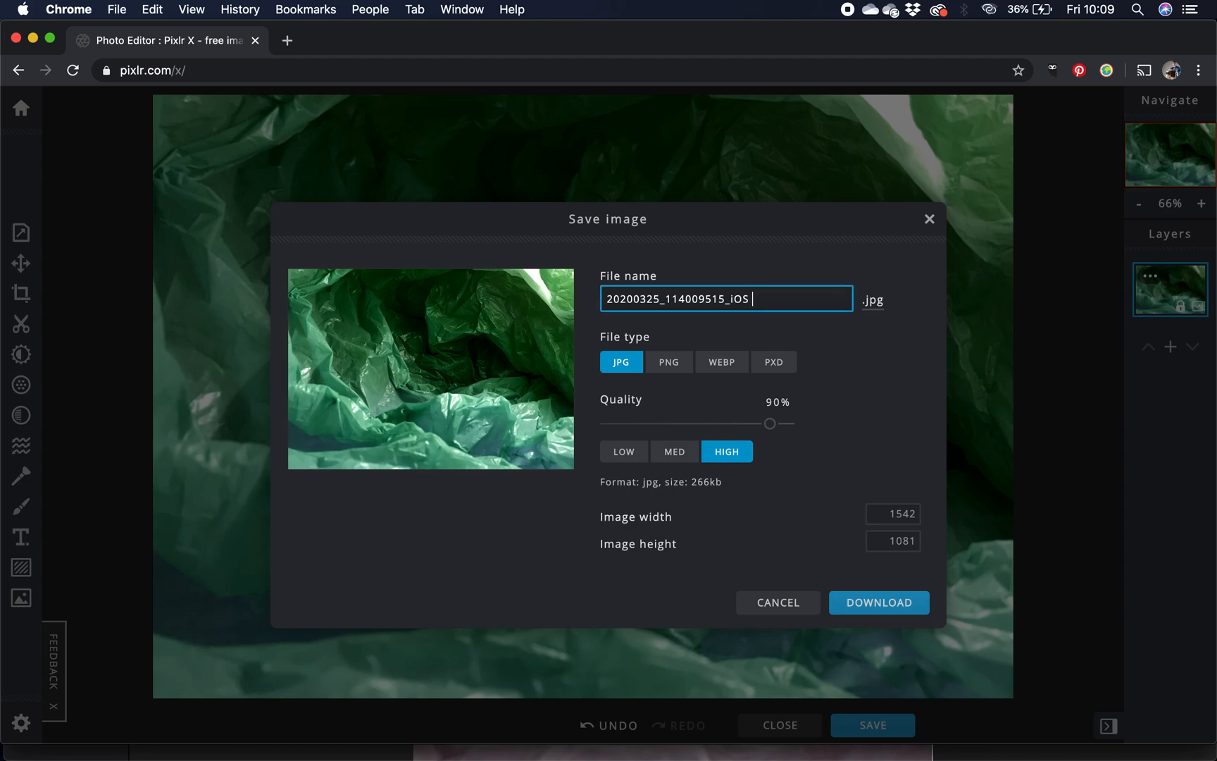
pyautogui.write('Edit 1')
pyautogui.click(867, 605)
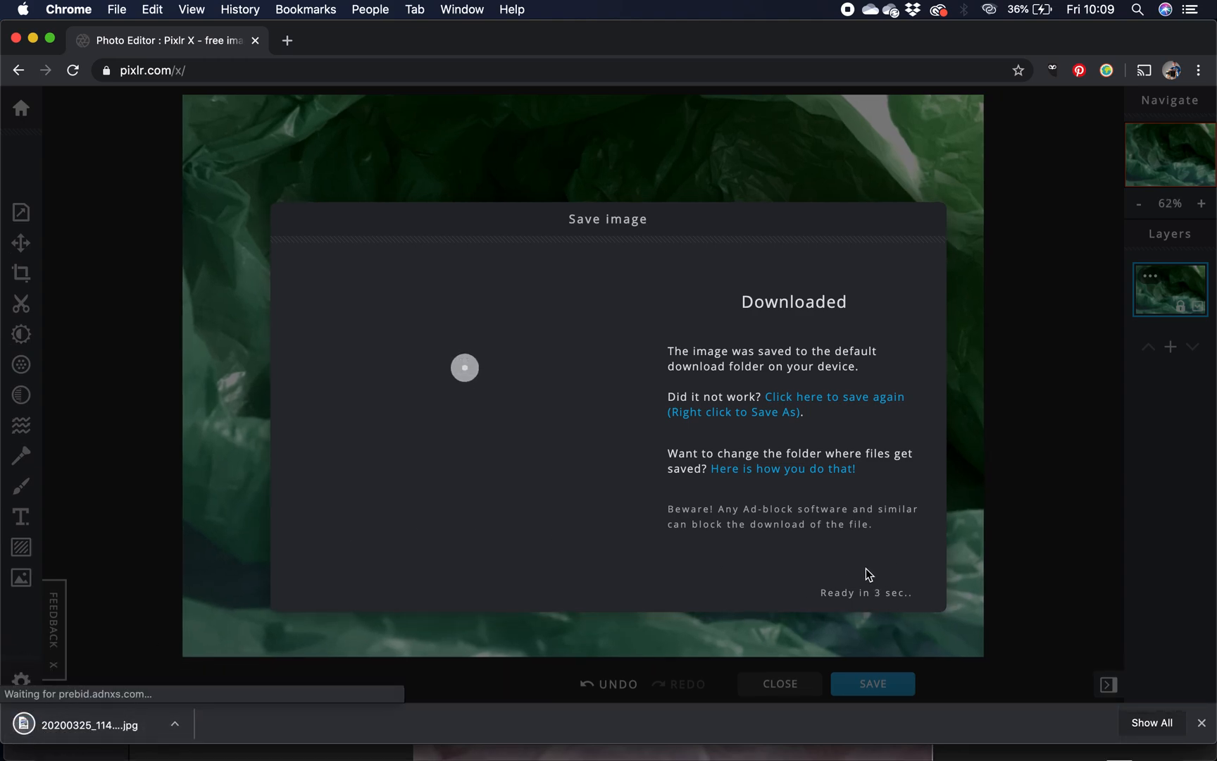
# - Open the downloaded photo in Preview and move its window aside to uncover the reference image thumbnails
pyautogui.click(98, 724)
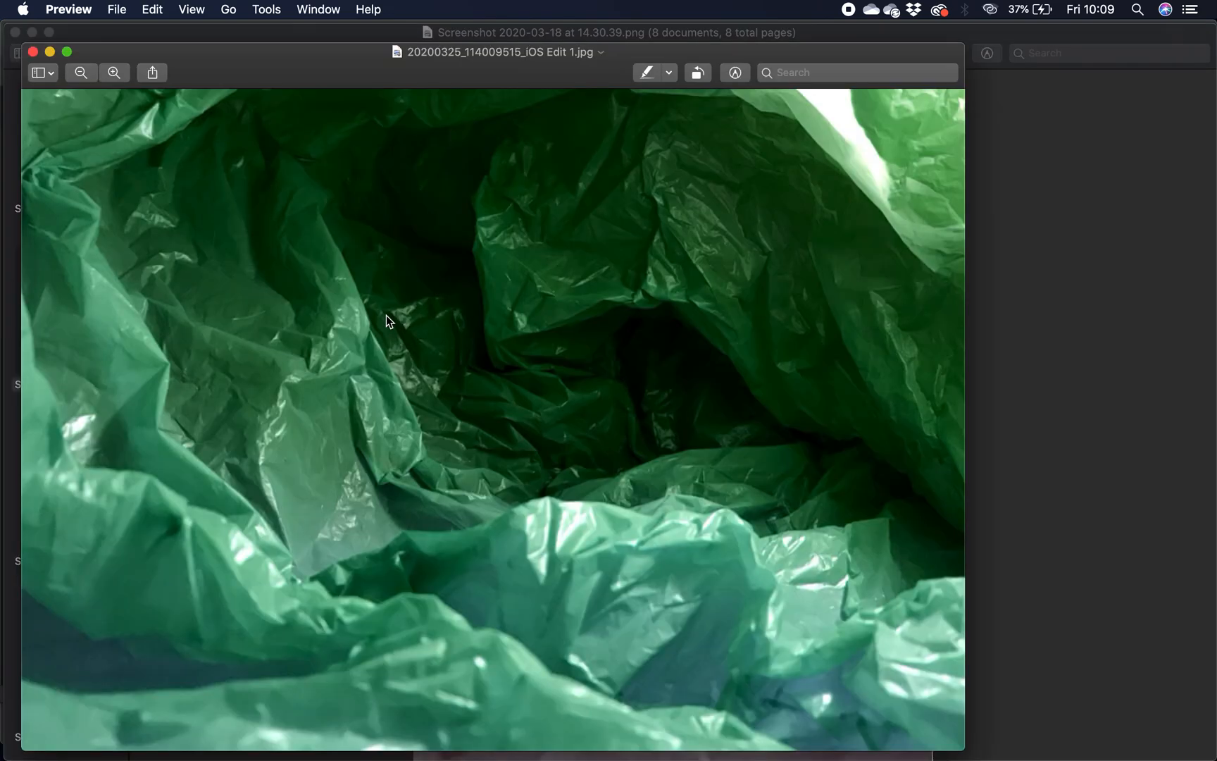
pyautogui.moveTo(280, 64); pyautogui.dragTo(408, 38)
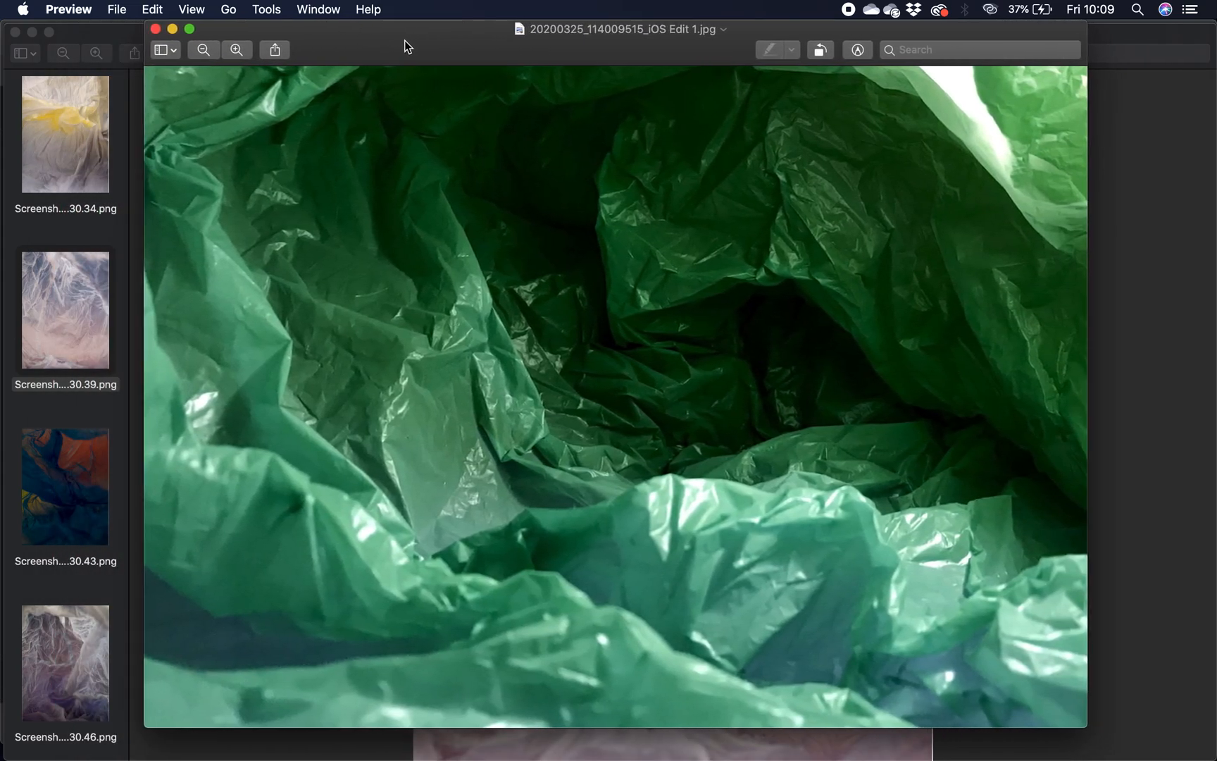